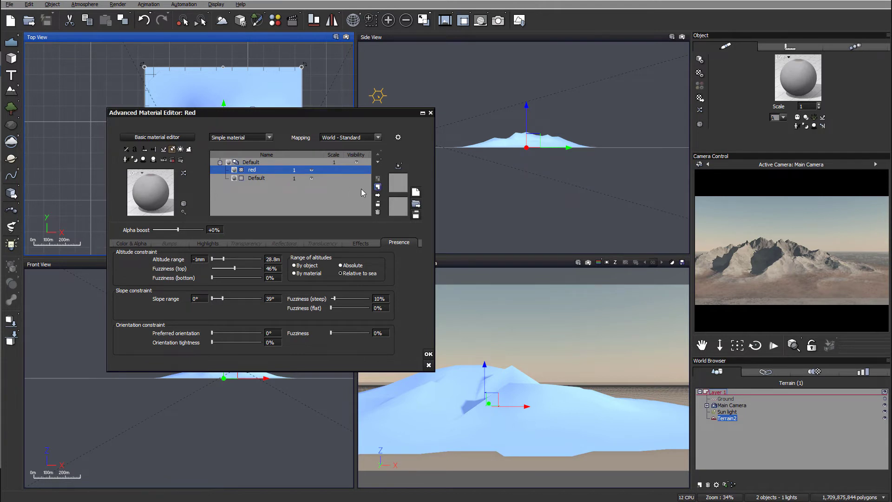
# - Add a new layer above the red layer, name it "sides" and highlight its coverage in the preview
pyautogui.click(377, 186)
pyautogui.doubleClick(265, 170)
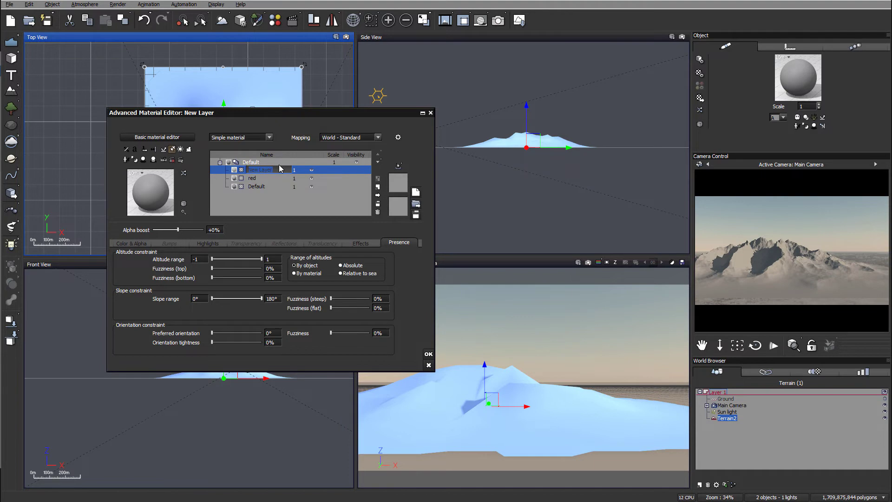
pyautogui.write('sides')
pyautogui.press('Return')
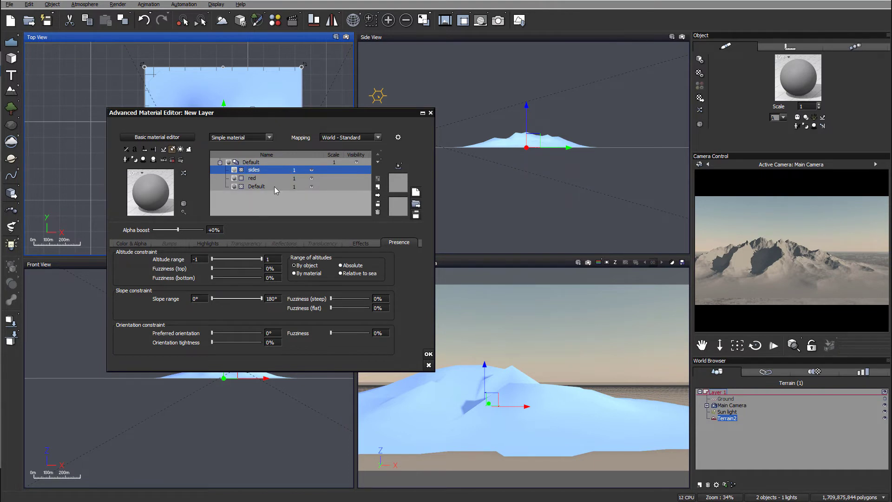
pyautogui.click(310, 170)
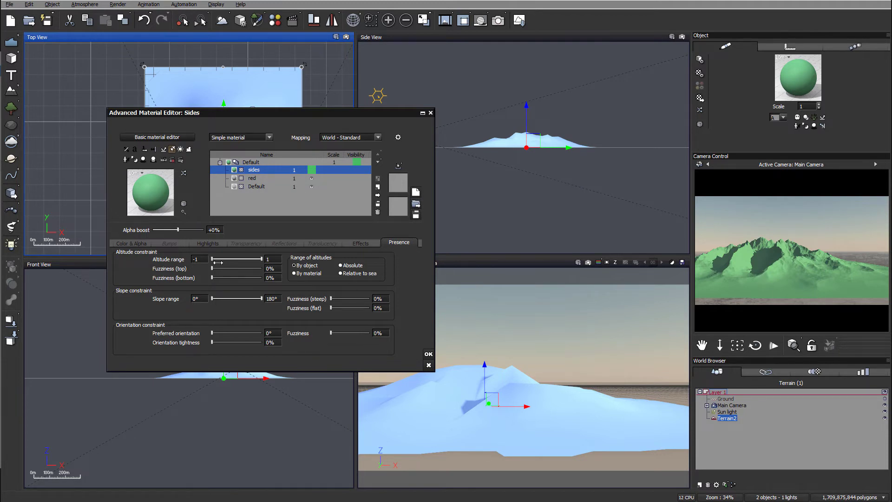
# - Constrain the sides layer's altitude relative to sea from 19.6 m to 63.4 m, with 40% top and 41% bottom fuzziness
pyautogui.moveTo(214, 259); pyautogui.dragTo(226, 260)
pyautogui.click(342, 274)
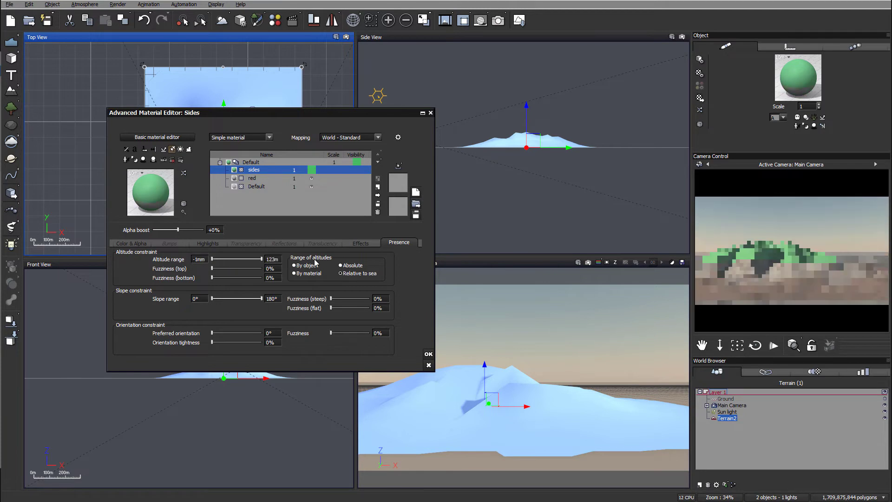
pyautogui.moveTo(212, 259); pyautogui.dragTo(239, 259)
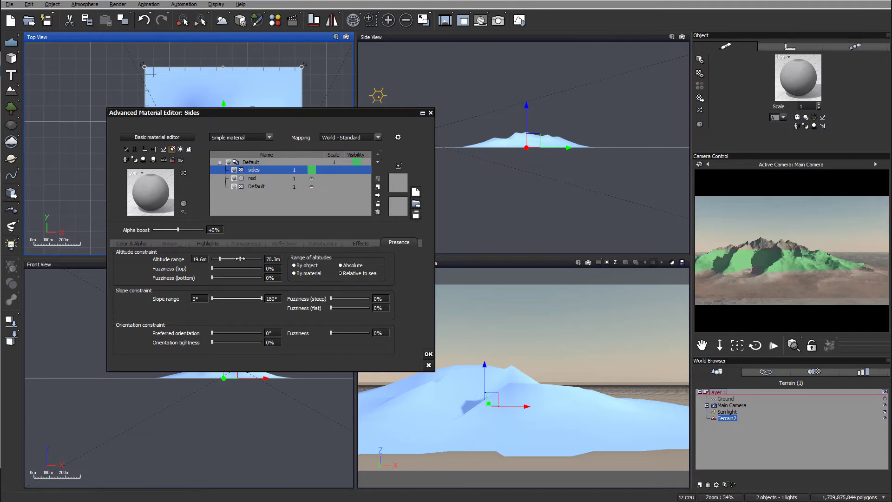
pyautogui.moveTo(240, 259); pyautogui.dragTo(237, 258)
pyautogui.moveTo(216, 269); pyautogui.dragTo(232, 278)
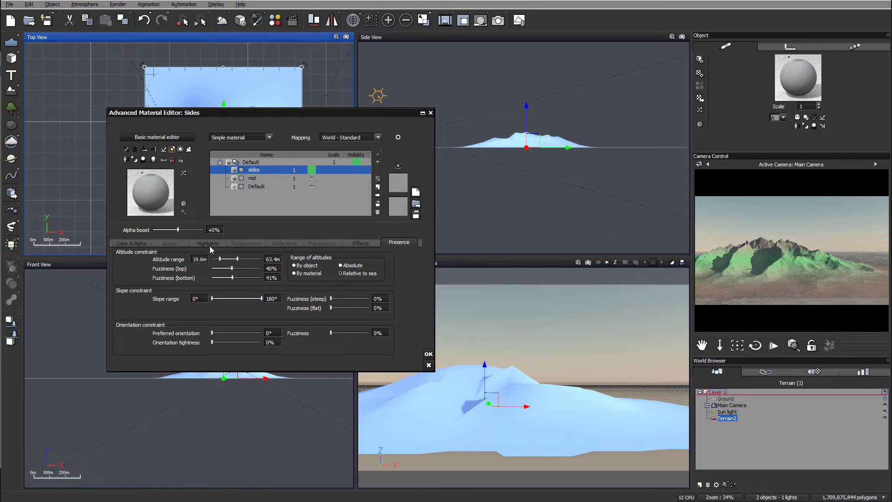
# - Set the sides layer's global transparency to 100% and enable variable transparency using the Rough bump function
pyautogui.click(238, 242)
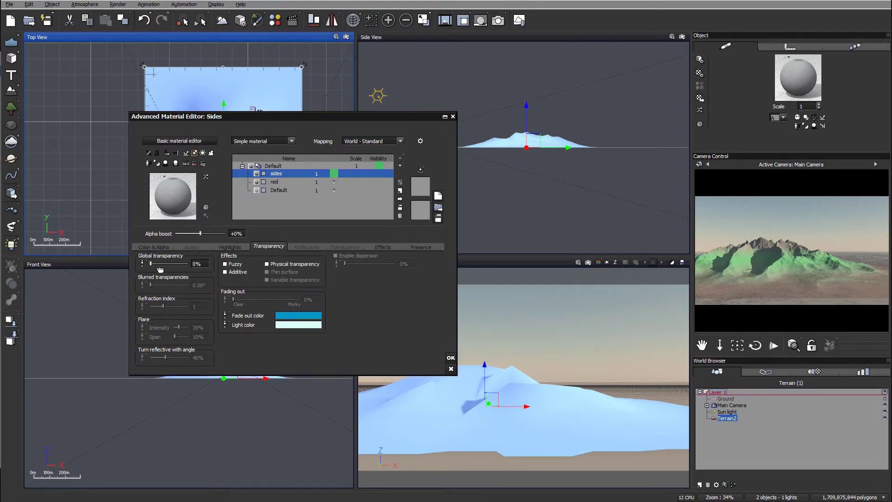
pyautogui.moveTo(205, 270); pyautogui.dragTo(440, 281)
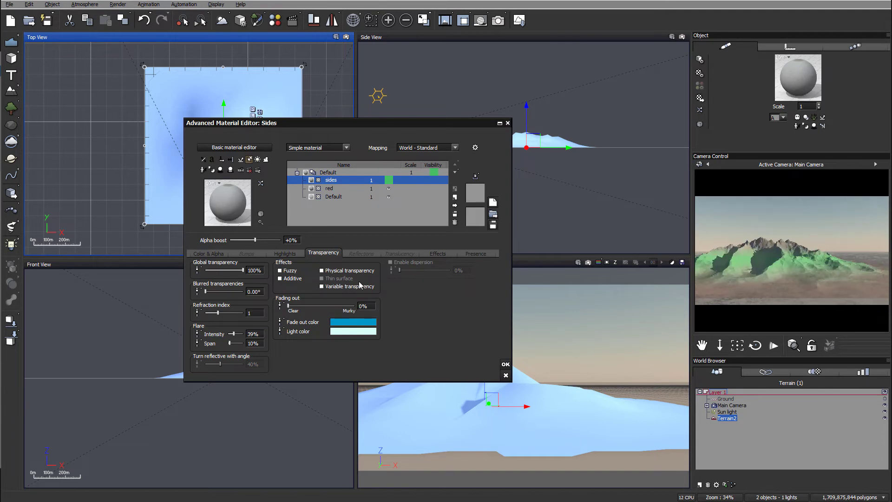
pyautogui.click(332, 287)
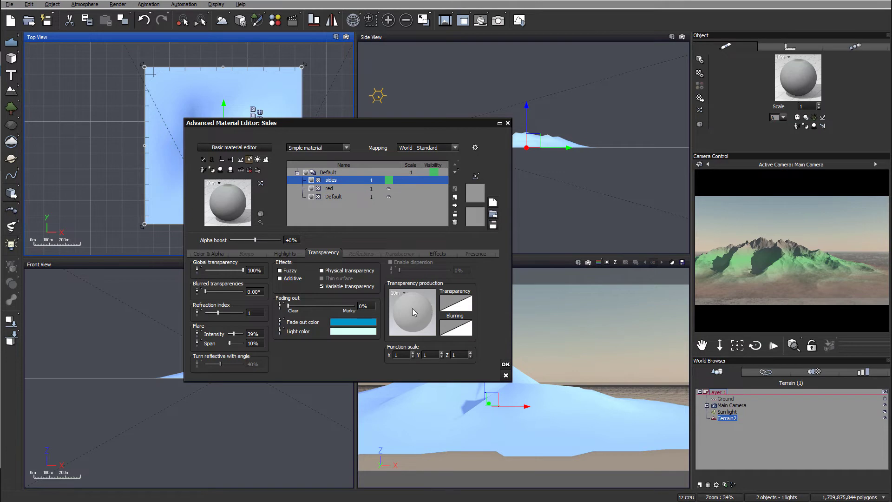
pyautogui.click(411, 308)
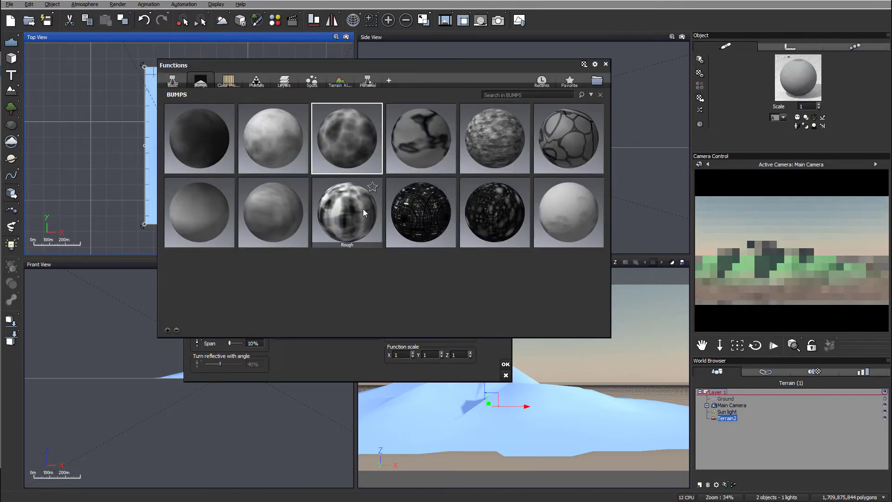
pyautogui.doubleClick(351, 199)
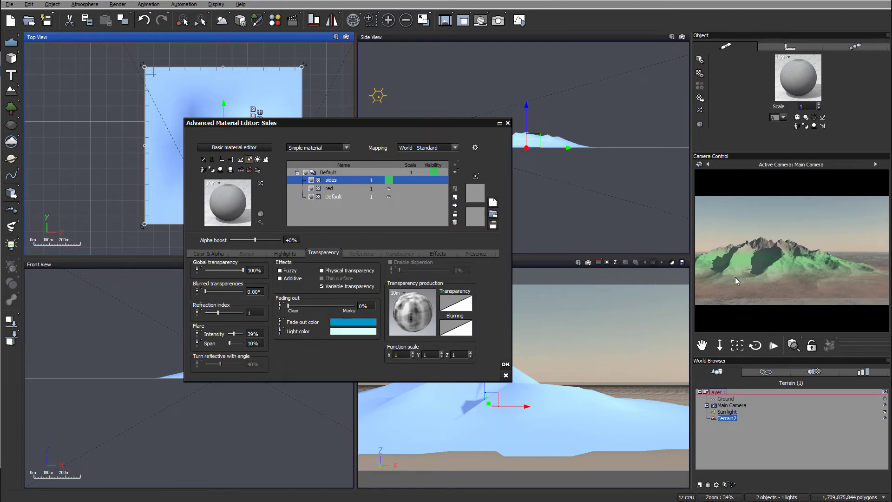
# - Edit the transparency amount filter, adding a keypoint on the lower part of the curve and pulling it down to about X -0.08, Y -0.76
pyautogui.rightClick(464, 307)
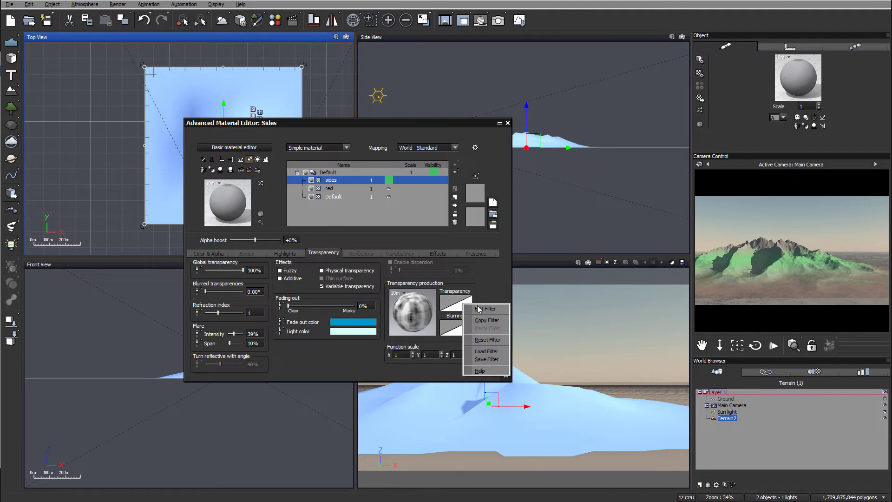
pyautogui.click(476, 310)
pyautogui.moveTo(409, 201); pyautogui.dragTo(432, 213)
pyautogui.click(404, 197)
pyautogui.click(430, 303)
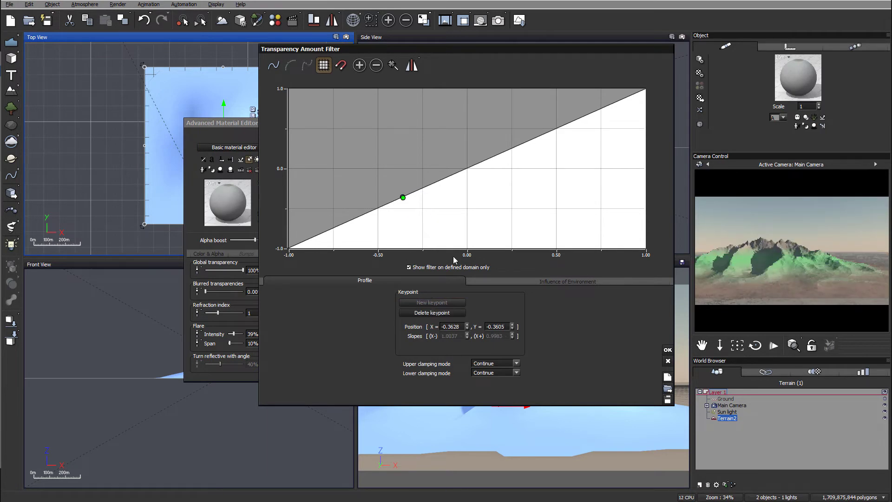
pyautogui.moveTo(404, 197); pyautogui.dragTo(452, 229)
# - Add a second filter keypoint at X 0.4252, Y 0.7558 to steepen the curve and accept the filter
pyautogui.click(577, 138)
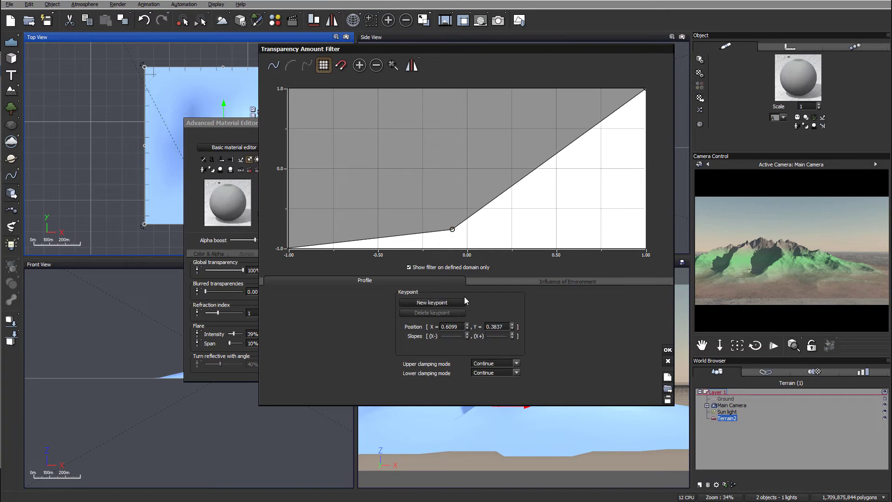
pyautogui.click(435, 302)
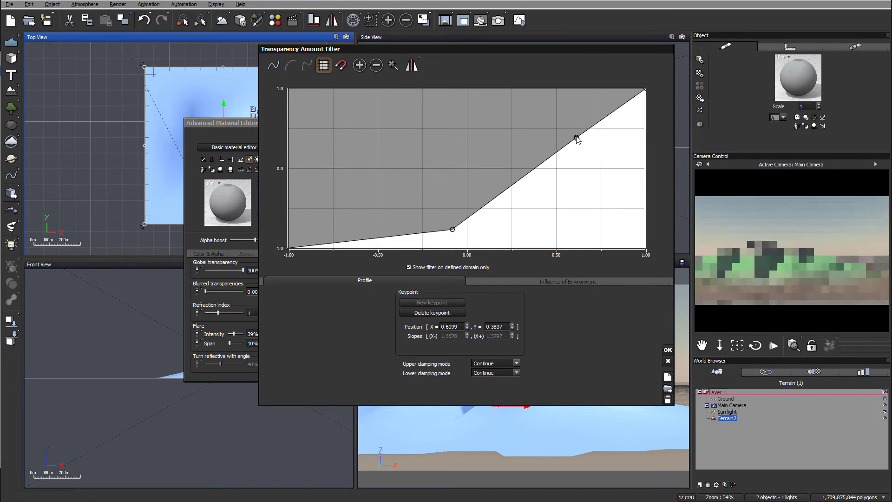
pyautogui.moveTo(576, 138); pyautogui.dragTo(544, 108)
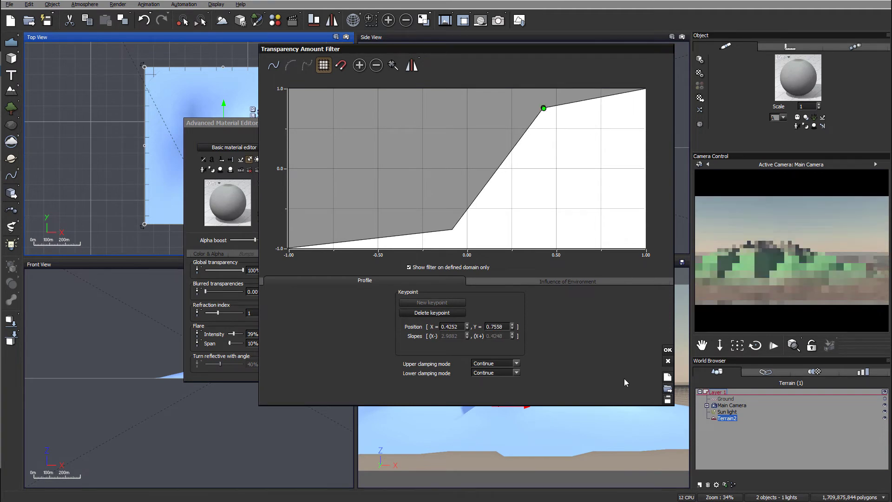
pyautogui.click(668, 350)
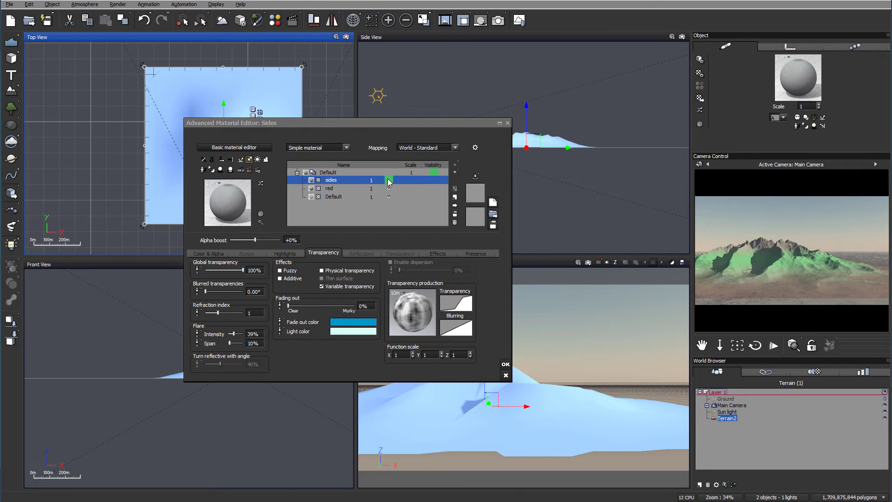
# - Turn off the sides layer's highlight and set its overall color to bright red (254, 1, 1)
pyautogui.click(211, 254)
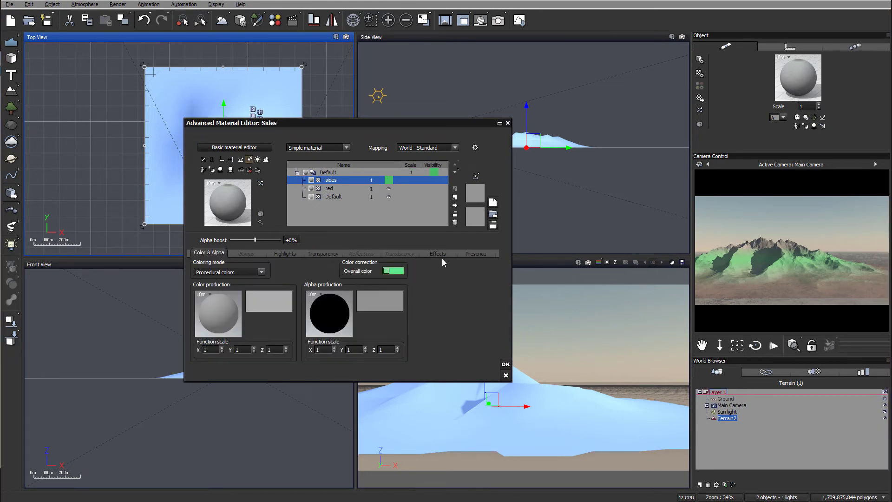
pyautogui.click(392, 179)
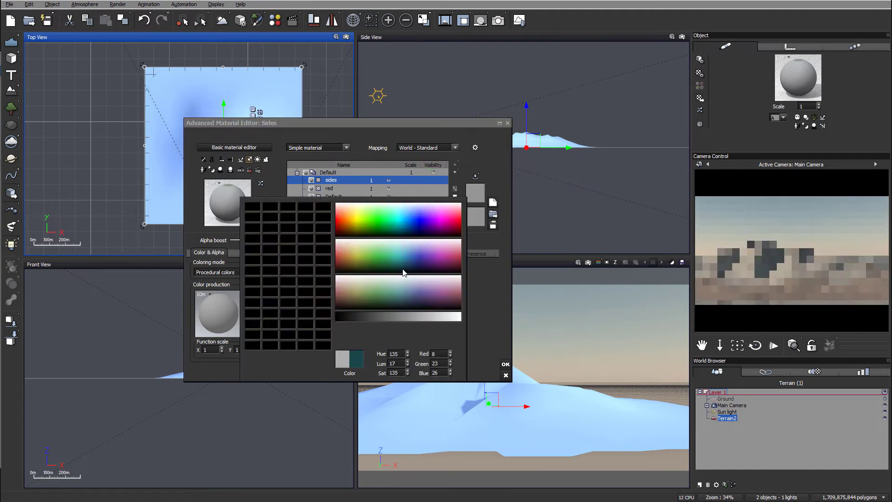
pyautogui.click(435, 263)
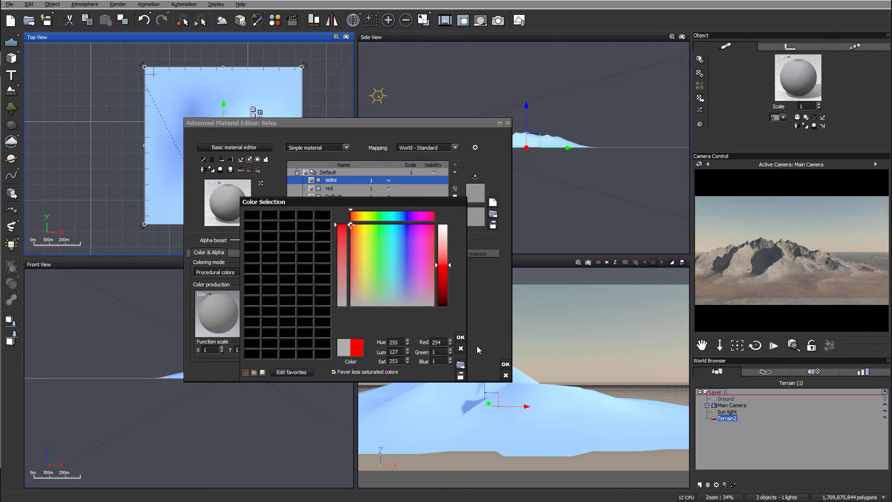
pyautogui.click(461, 337)
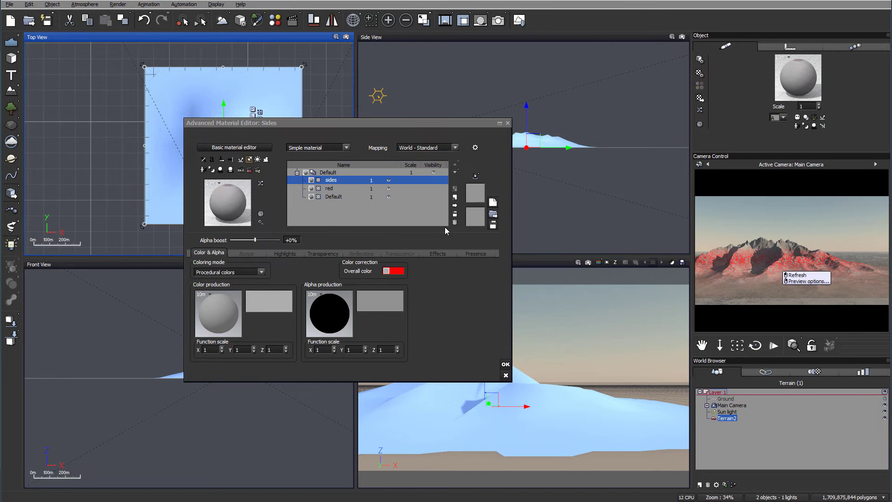
# - Highlight the sides layer again and limit its slope range to 0°–57°, with 30% steep and 27% flat fuzziness
pyautogui.click(369, 181)
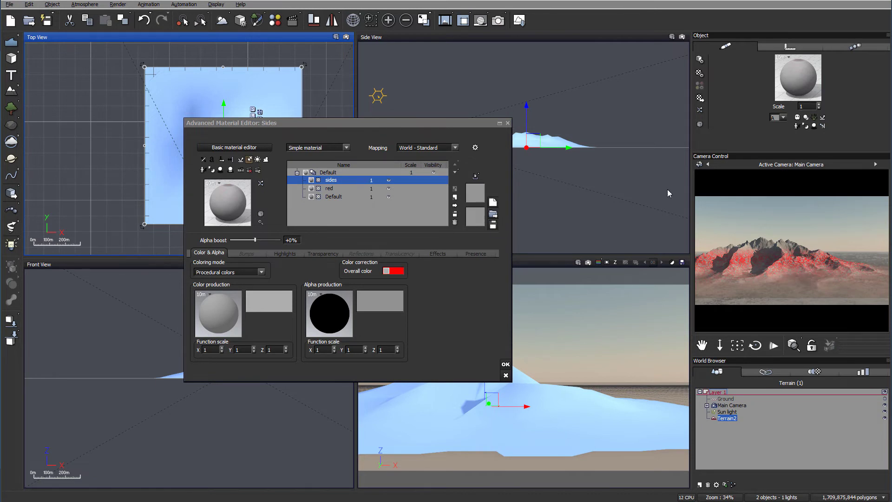
pyautogui.click(385, 183)
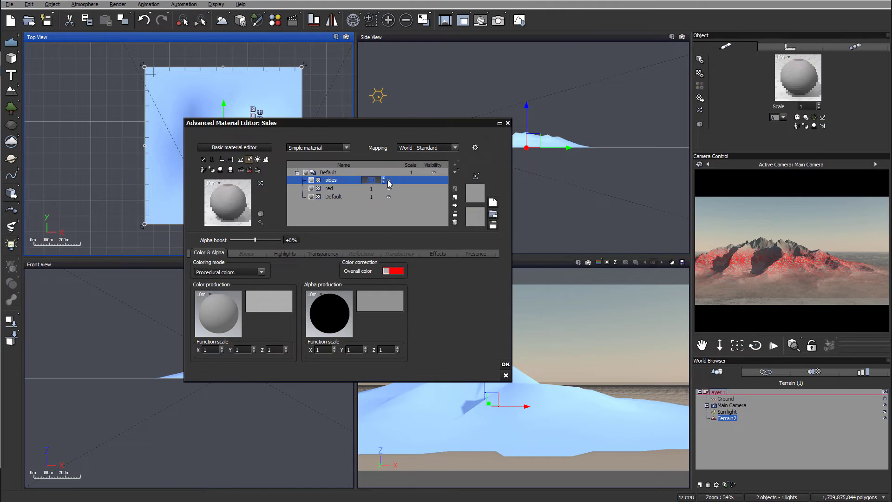
pyautogui.click(389, 180)
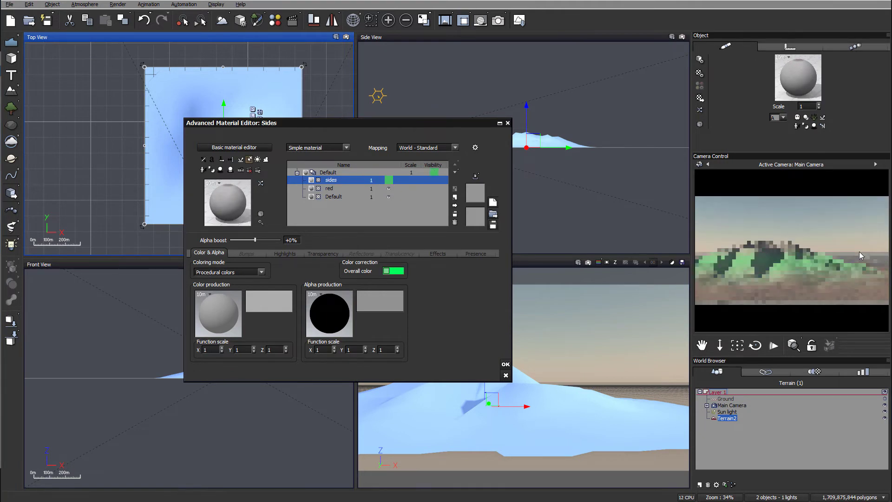
pyautogui.click(477, 254)
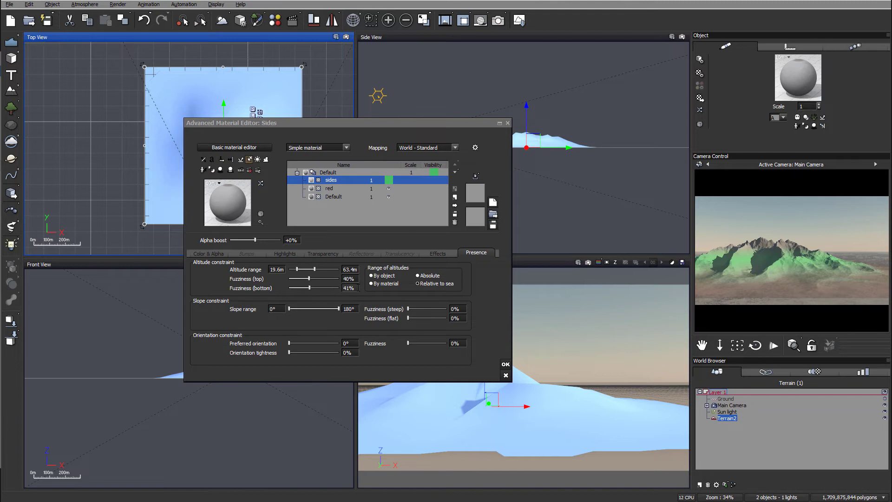
pyautogui.click(337, 309)
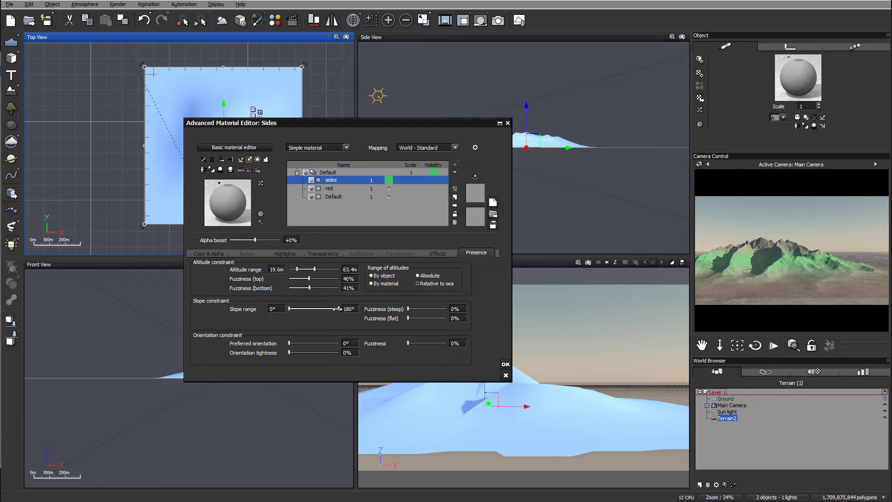
pyautogui.moveTo(331, 309); pyautogui.dragTo(314, 310)
pyautogui.moveTo(410, 309); pyautogui.dragTo(420, 308)
pyautogui.moveTo(408, 318); pyautogui.dragTo(419, 318)
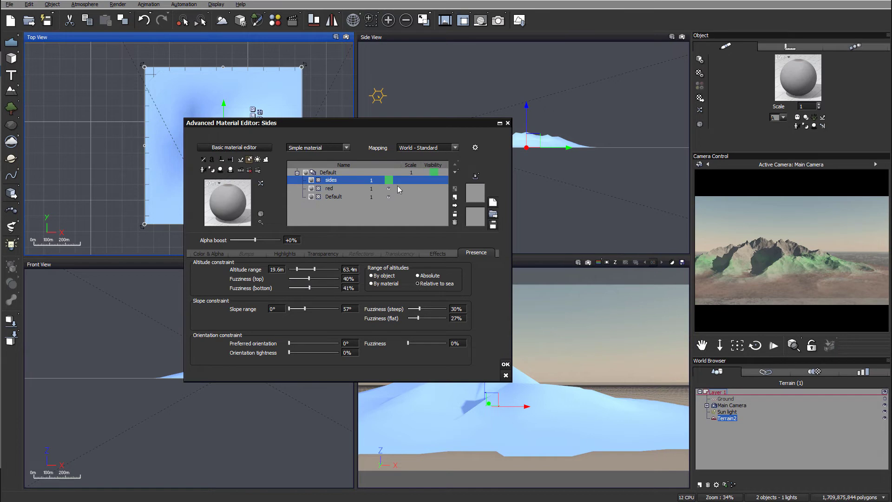
# - Change the sides layer's overall color to neutral grey (128, 127, 126) and its coloring mode to Natural grain
pyautogui.click(211, 253)
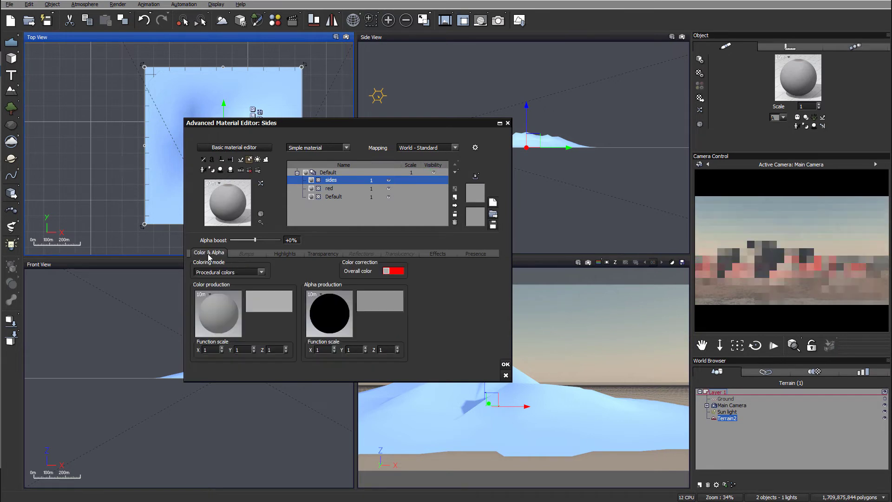
pyautogui.click(395, 270)
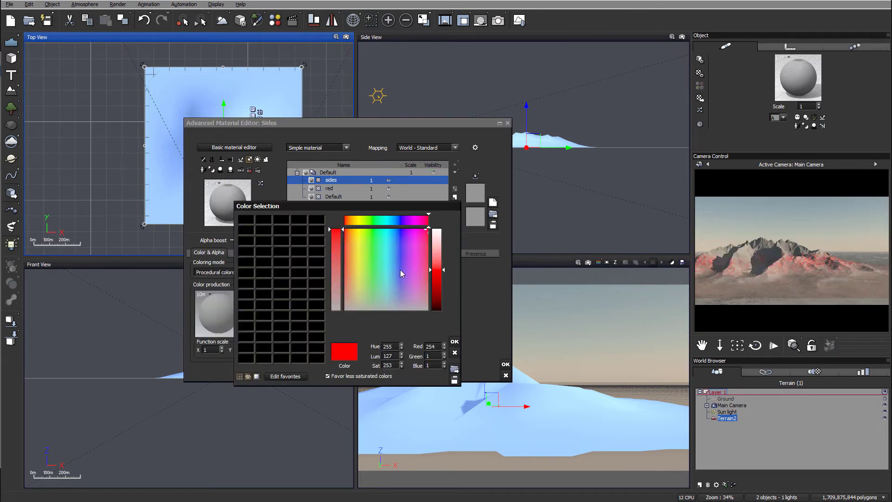
pyautogui.click(328, 307)
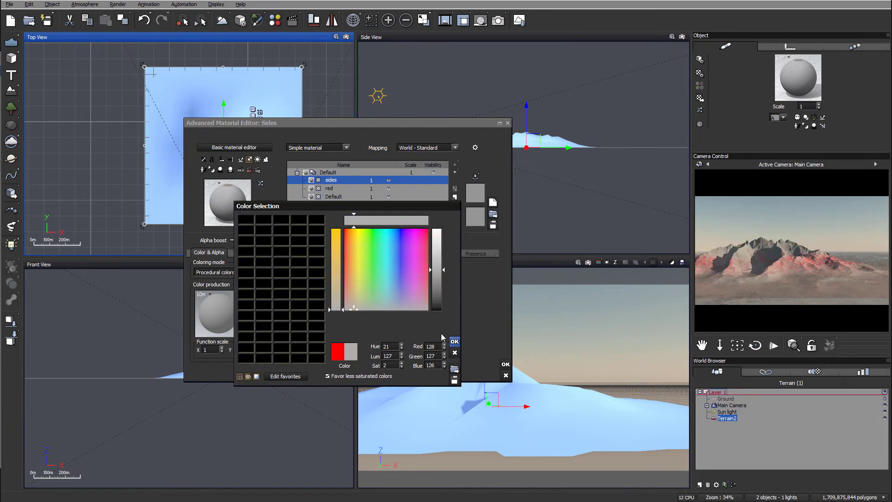
pyautogui.click(455, 341)
pyautogui.click(241, 272)
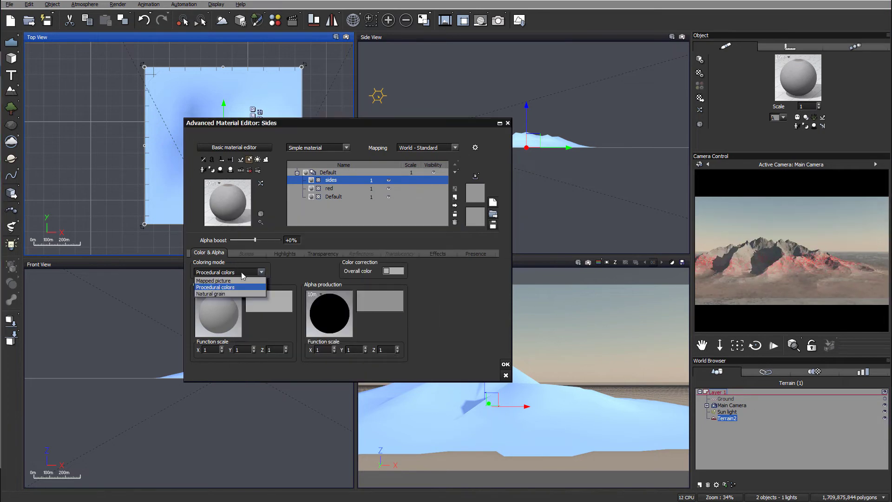
pyautogui.click(229, 294)
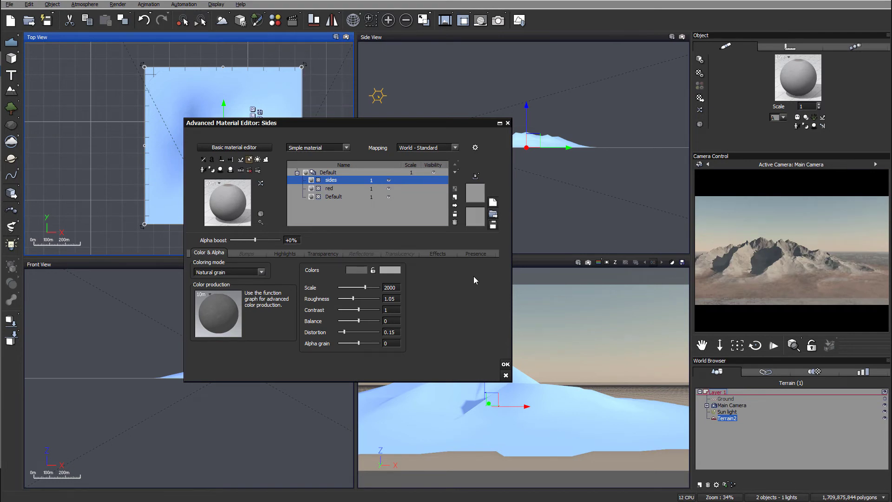
# - Set the sides layer's first natural grain color to dark reddish brown (52, 19, 16)
pyautogui.click(355, 270)
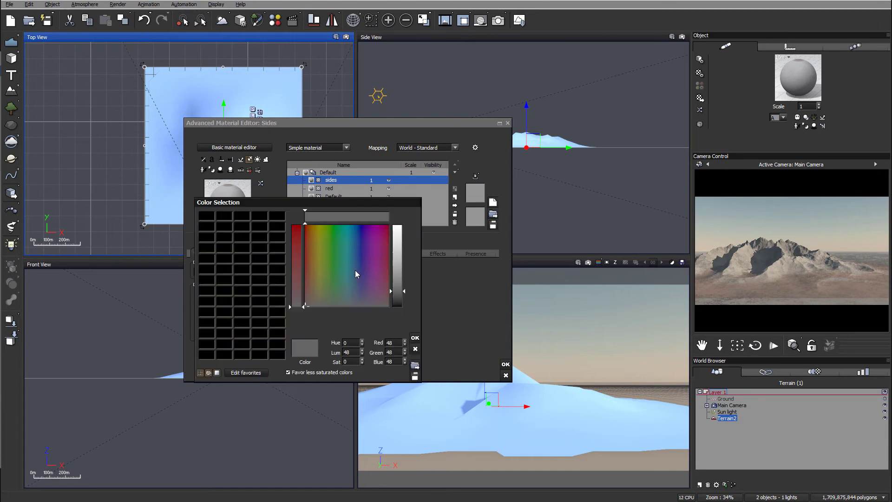
pyautogui.click(311, 277)
pyautogui.click(307, 272)
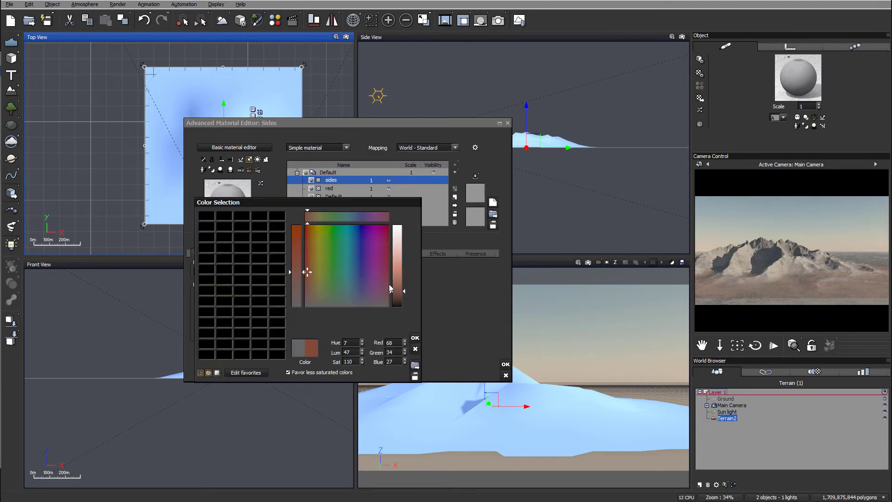
pyautogui.moveTo(402, 293); pyautogui.dragTo(402, 296)
pyautogui.moveTo(314, 261); pyautogui.dragTo(305, 265)
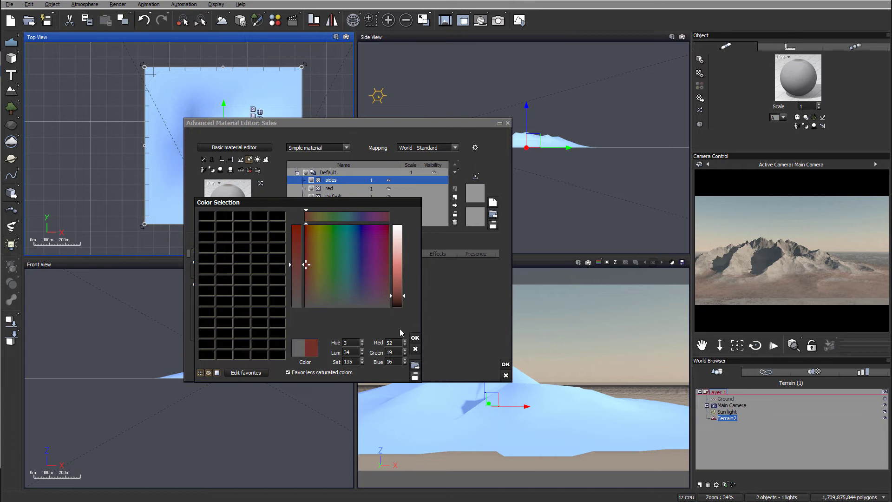
pyautogui.click(415, 338)
# - Set the sides layer's second grain color to light tan, with roughness 1.0837, contrast 1.2012 and distortion 0.1725
pyautogui.click(390, 272)
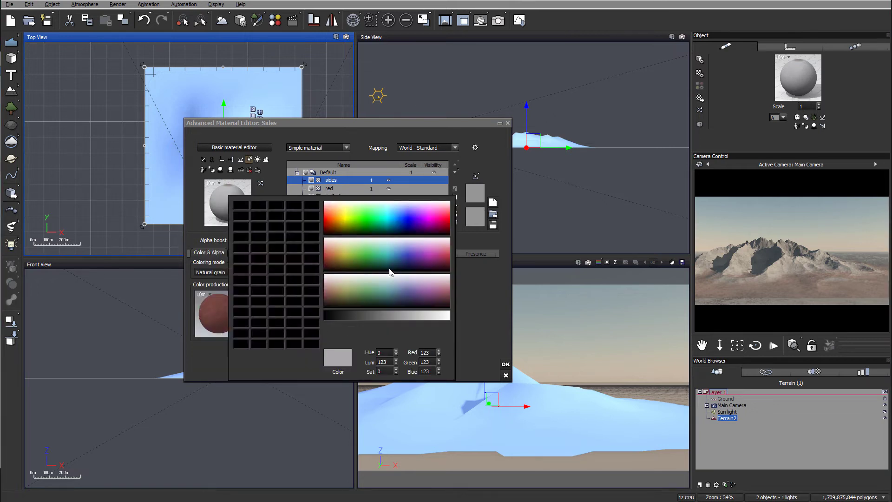
pyautogui.click(344, 282)
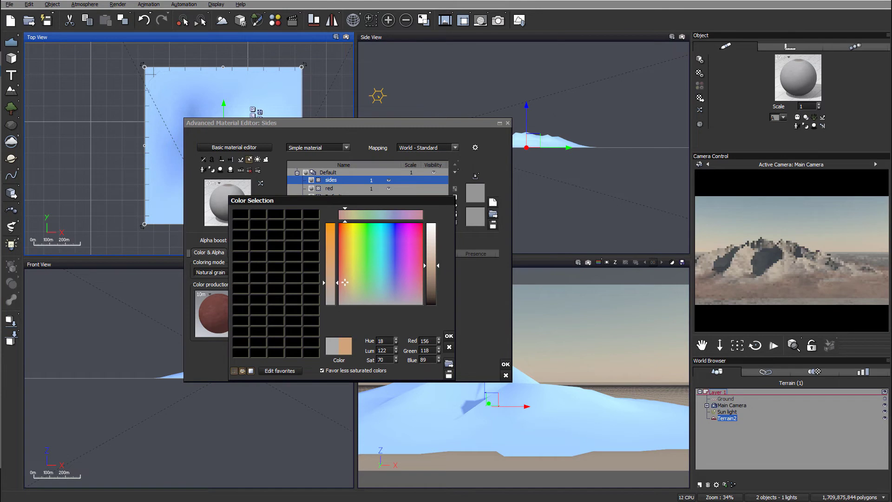
pyautogui.moveTo(430, 261); pyautogui.dragTo(431, 256)
pyautogui.click(448, 336)
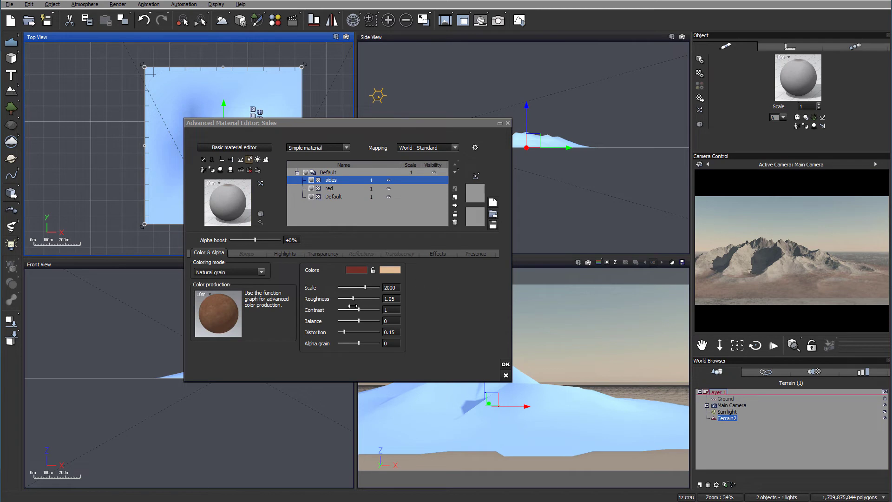
pyautogui.moveTo(353, 298); pyautogui.dragTo(366, 310)
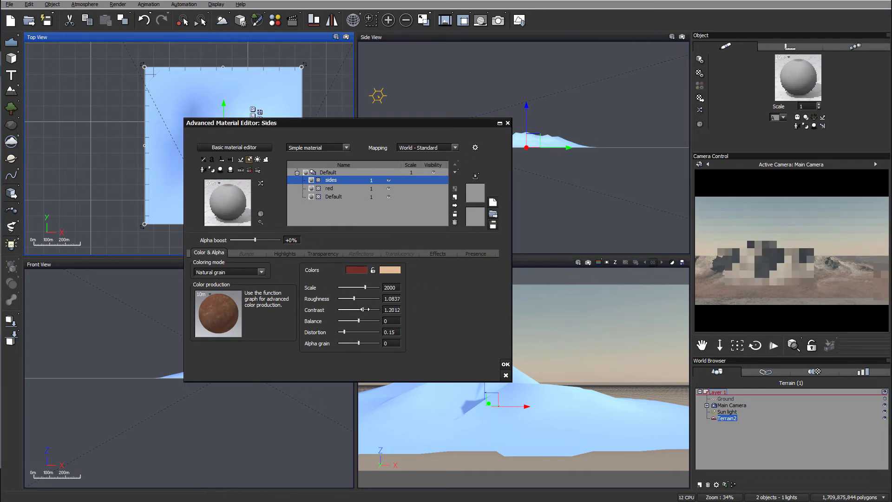
pyautogui.moveTo(344, 332)
pyautogui.mouseDown()
pyautogui.moveTo(353, 332)
pyautogui.moveTo(345, 332)
pyautogui.mouseUp()
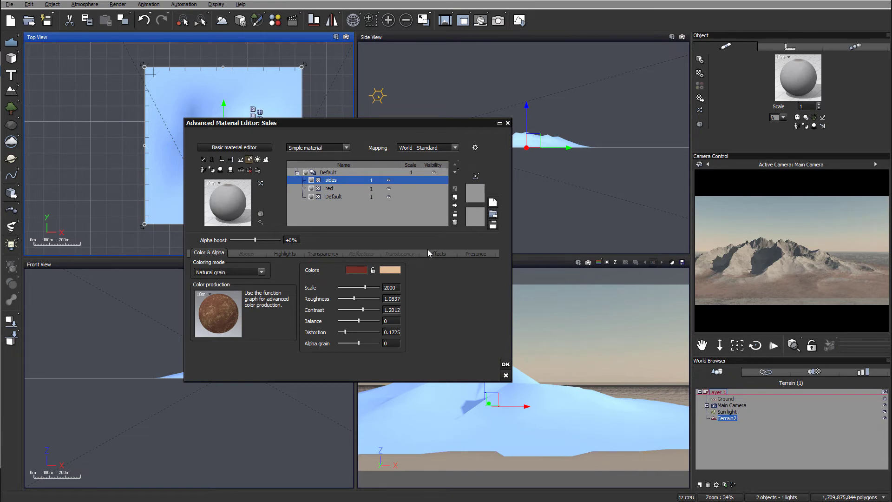
# - Set the sides layer's altitude range to 3.46–64.5 m with 30% top and 28% bottom fuzziness, and slope fuzziness to 14% steep and 13% flat
pyautogui.click(475, 254)
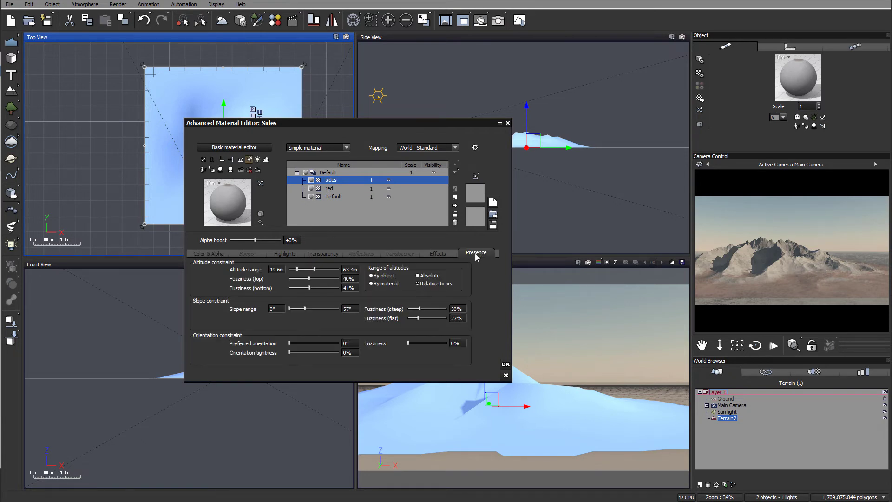
pyautogui.moveTo(418, 318); pyautogui.dragTo(416, 308)
pyautogui.moveTo(293, 270); pyautogui.dragTo(317, 269)
pyautogui.rightClick(821, 283)
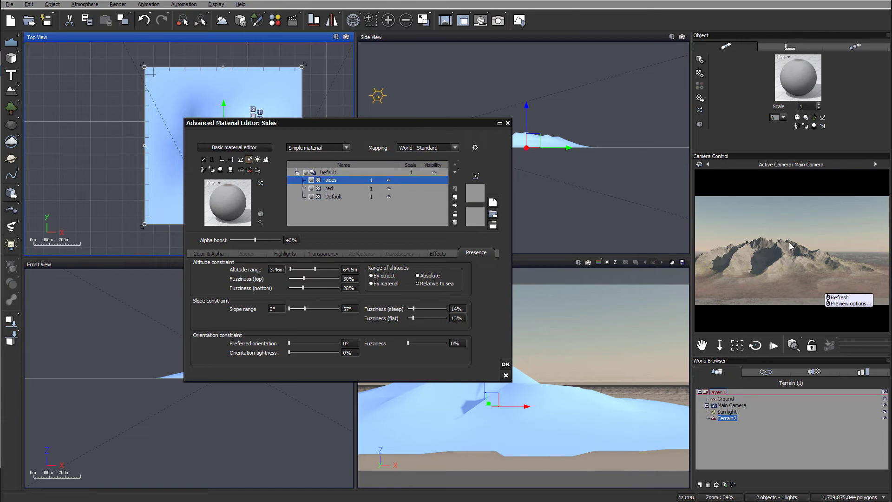
pyautogui.click(766, 221)
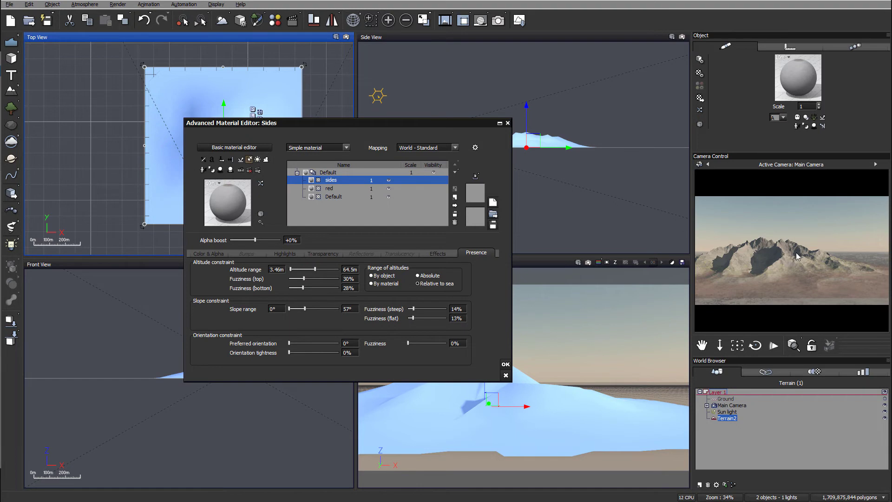
# - Unlink the Default layer's grain colors and set the second one to near-black grey (14, 14, 14)
pyautogui.doubleClick(338, 197)
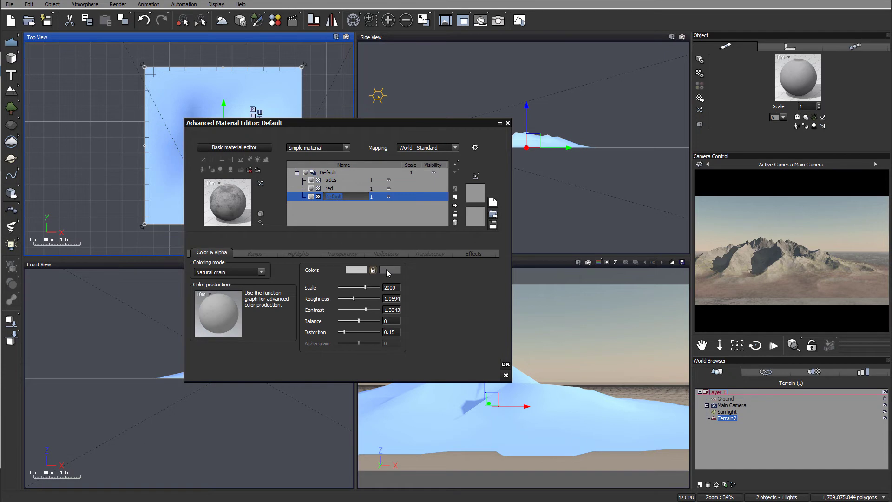
pyautogui.click(373, 270)
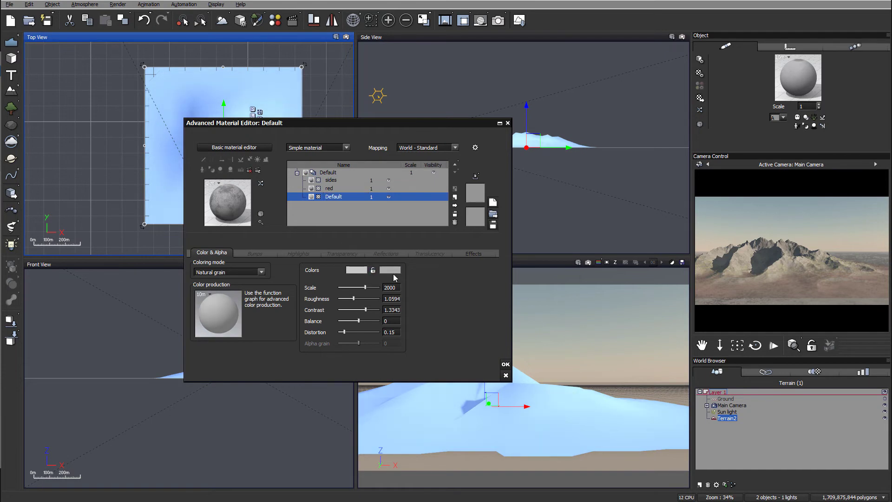
pyautogui.click(390, 270)
pyautogui.press('Escape')
pyautogui.click(390, 270)
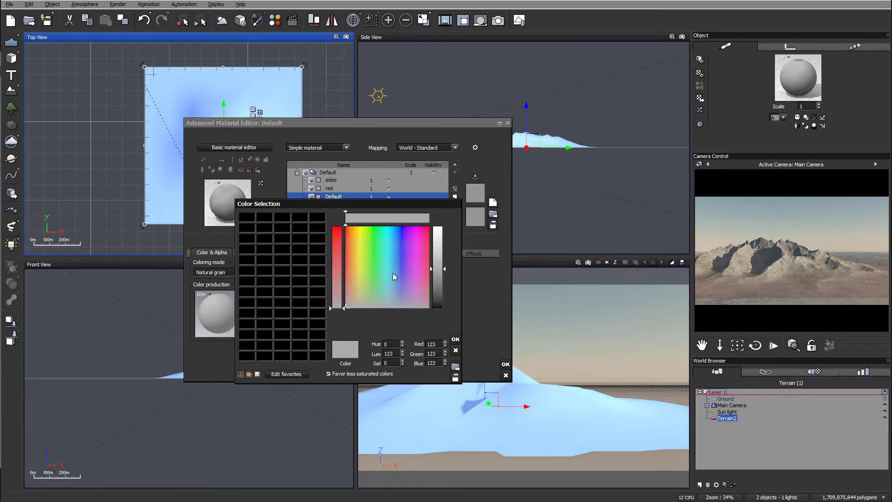
pyautogui.moveTo(437, 244); pyautogui.dragTo(436, 307)
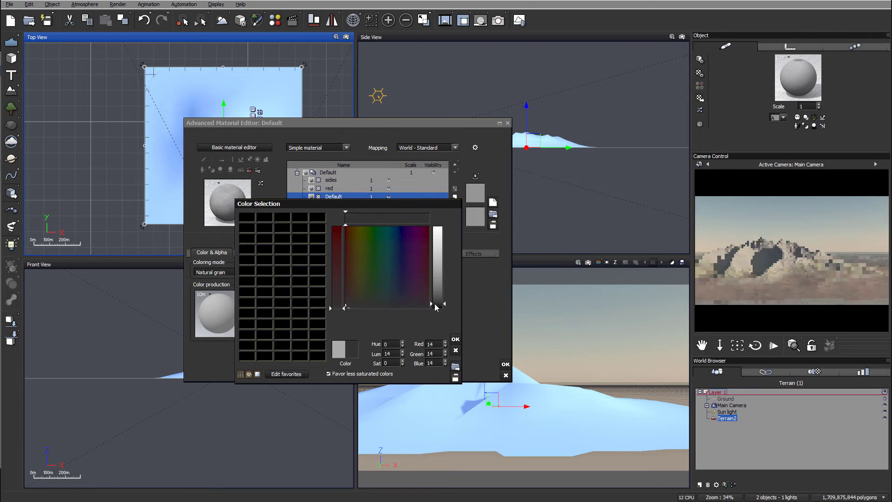
pyautogui.click(455, 340)
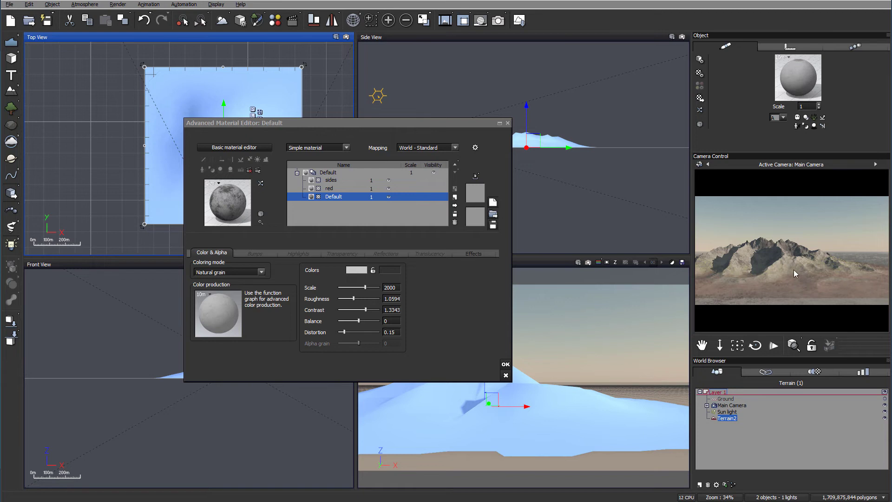
# - Add a new material layer above sides, name it plants and set its coloring mode to Natural grain
pyautogui.click(347, 181)
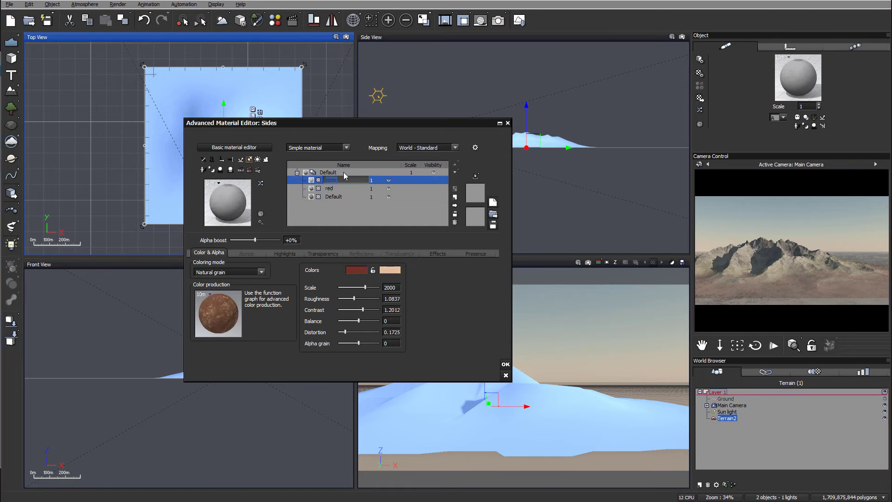
pyautogui.click(455, 197)
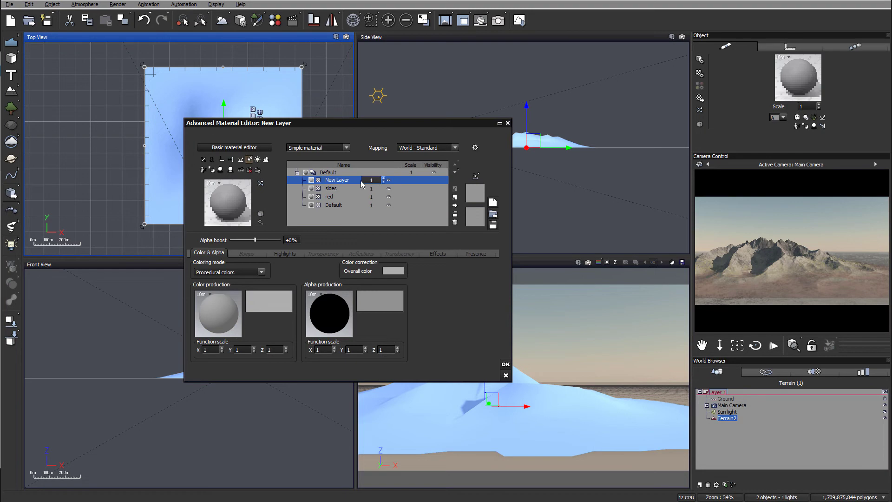
pyautogui.doubleClick(354, 182)
pyautogui.write('plants')
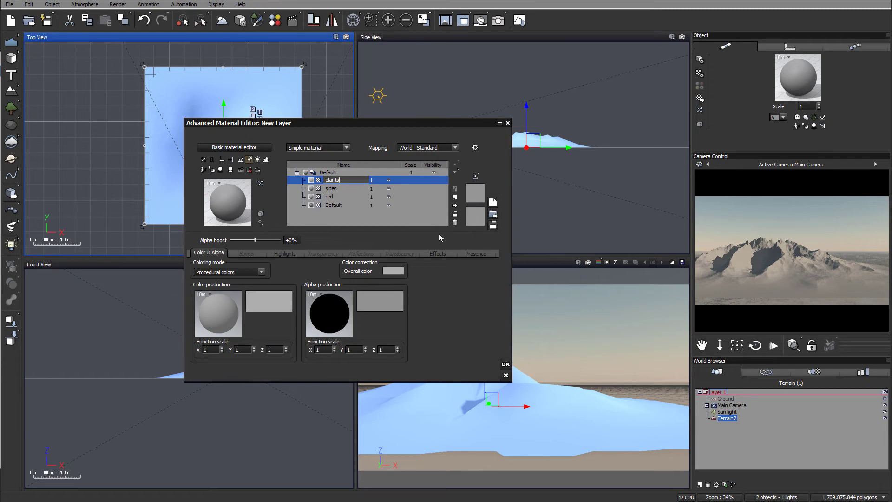
pyautogui.click(236, 272)
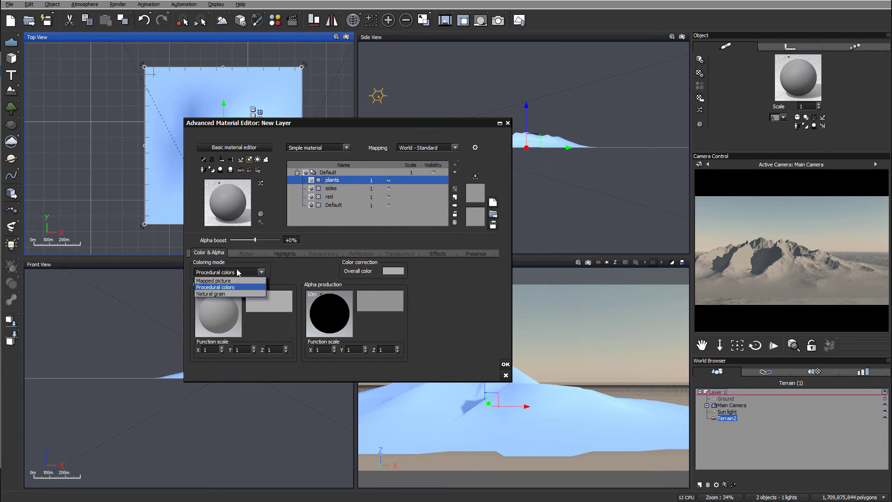
pyautogui.click(235, 294)
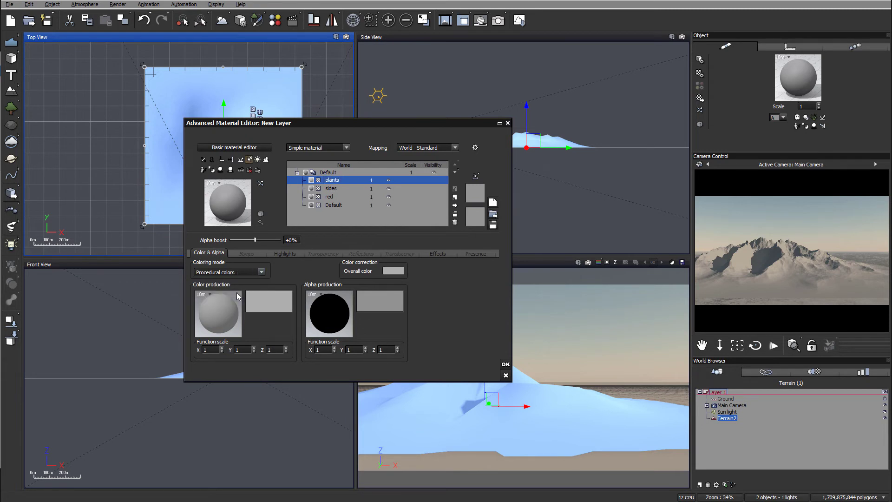
# - Set the plants layer's first grain color to dark olive green (33, 38, 16)
pyautogui.click(356, 269)
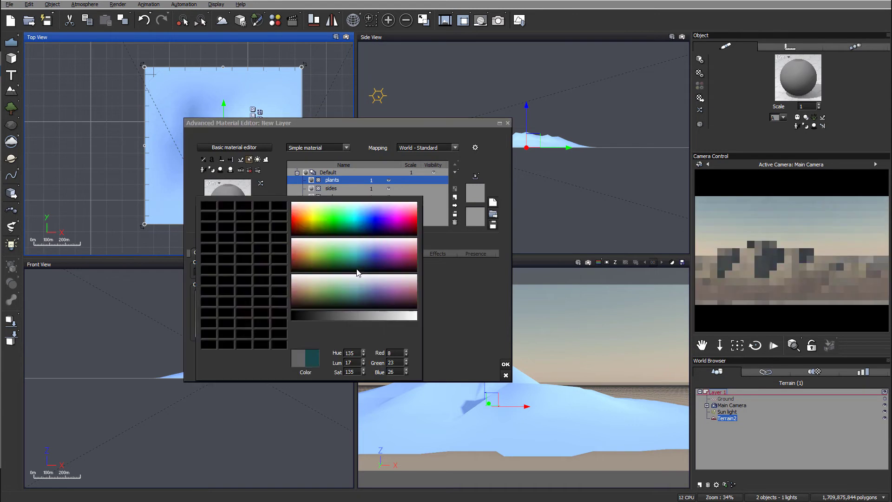
pyautogui.click(324, 272)
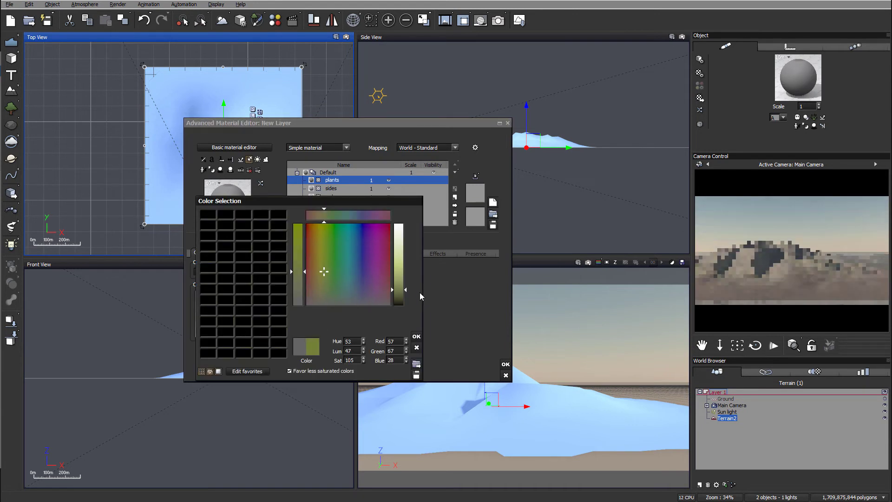
pyautogui.click(402, 294)
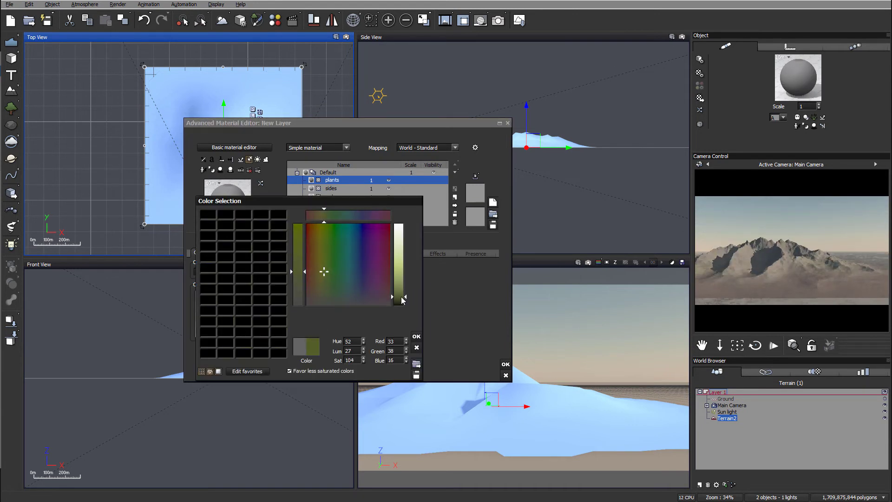
pyautogui.click(417, 336)
# - Set the plants layer's second grain color to yellow (208, 198, 72) and its roughness to 1.0668
pyautogui.click(390, 269)
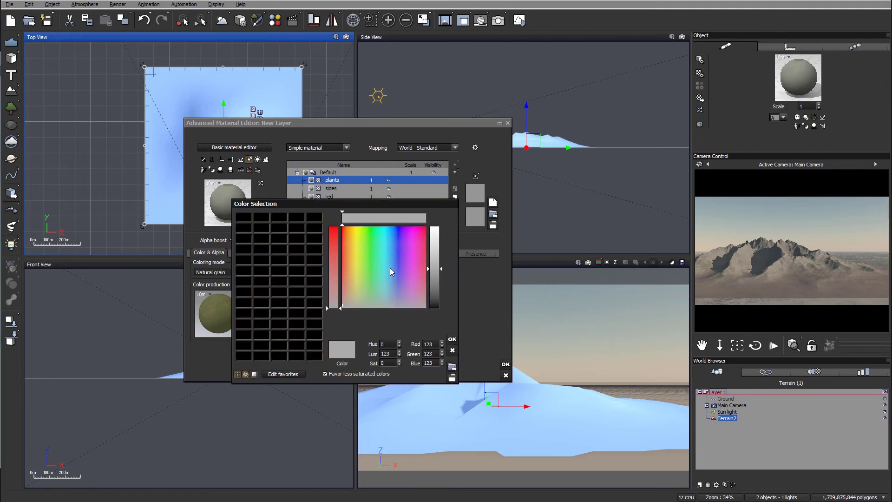
pyautogui.click(359, 266)
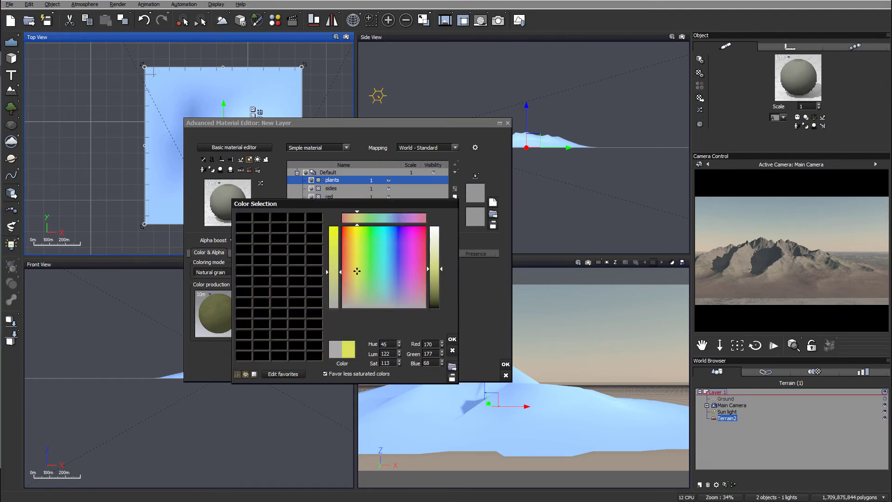
pyautogui.click(435, 263)
pyautogui.moveTo(359, 266); pyautogui.dragTo(355, 260)
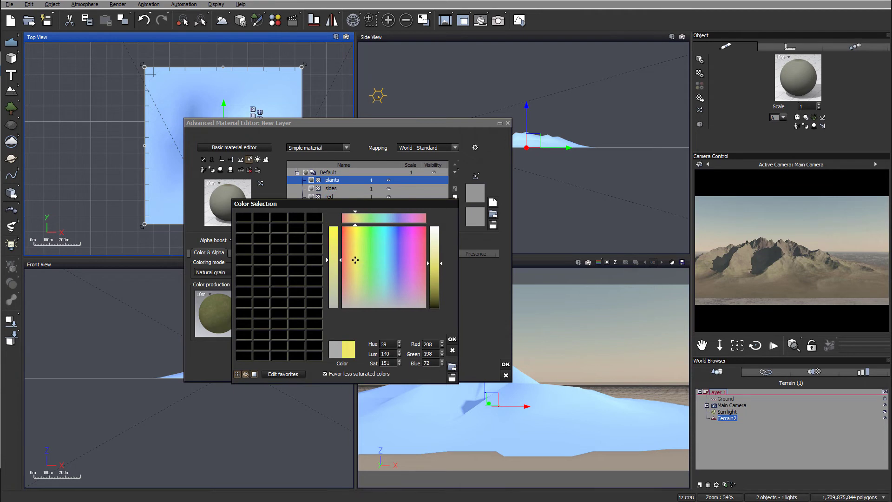
pyautogui.click(452, 339)
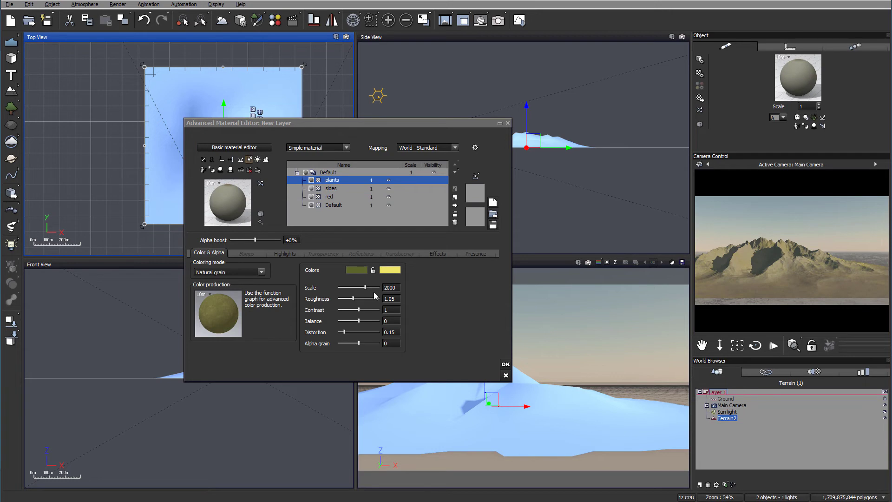
pyautogui.moveTo(353, 297); pyautogui.dragTo(354, 298)
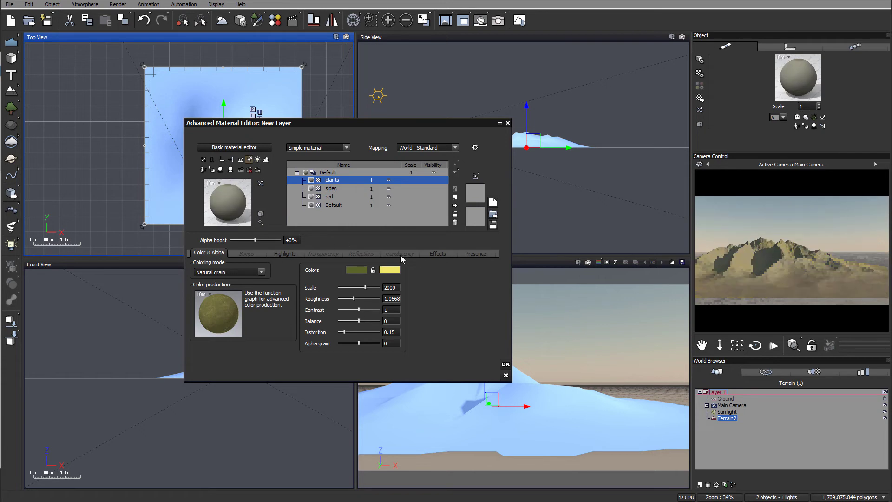
# - Set the plants layer's global transparency to 100%
pyautogui.click(320, 254)
pyautogui.moveTo(209, 271); pyautogui.dragTo(296, 268)
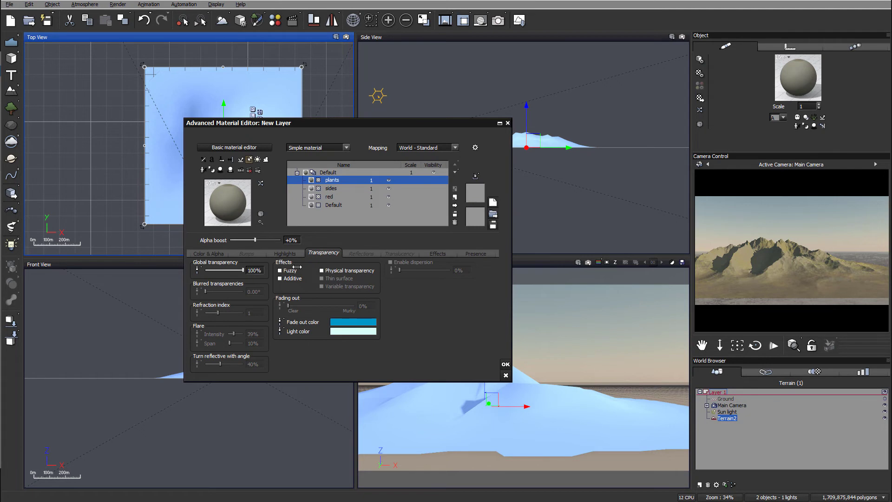
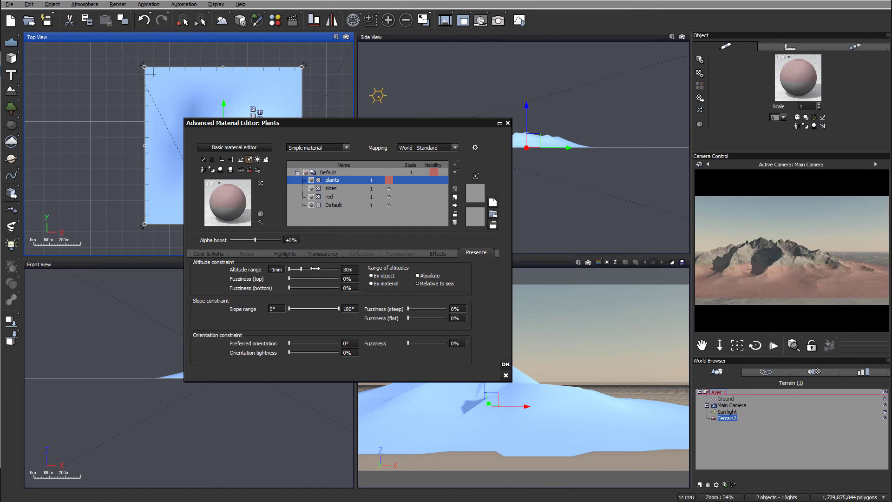
# - Set the plants layer's top altitude fuzziness to 46%, turn off its highlight and refresh the camera preview
pyautogui.moveTo(290, 279); pyautogui.dragTo(303, 278)
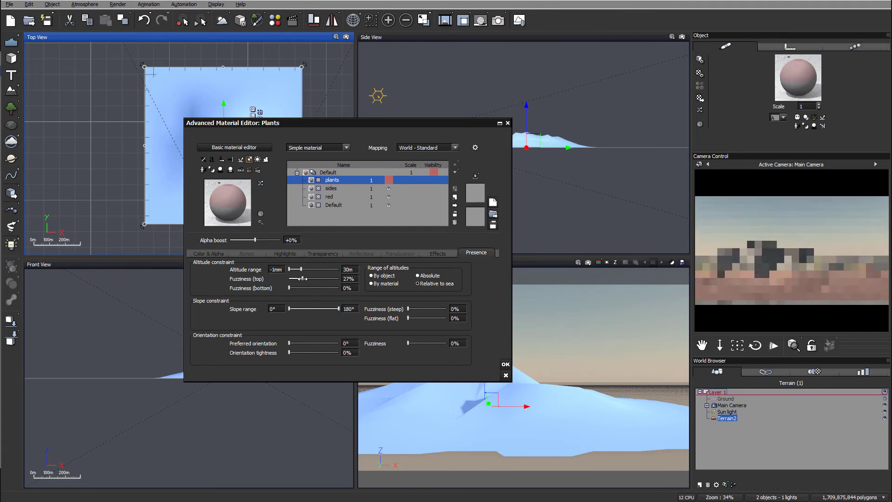
pyautogui.moveTo(303, 278); pyautogui.dragTo(312, 278)
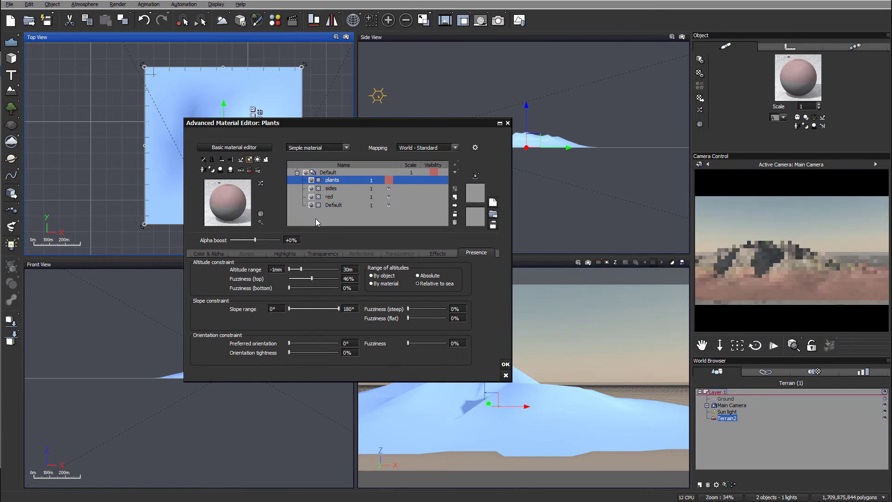
pyautogui.click(364, 189)
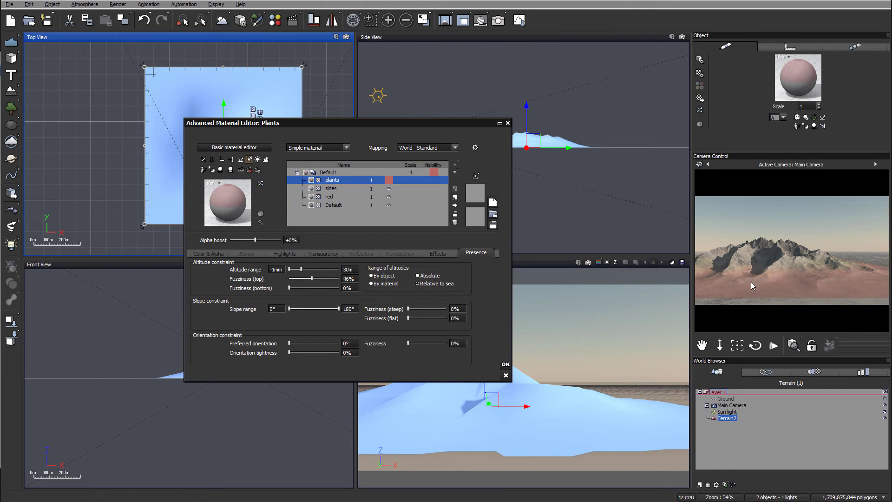
pyautogui.click(389, 181)
pyautogui.click(801, 282)
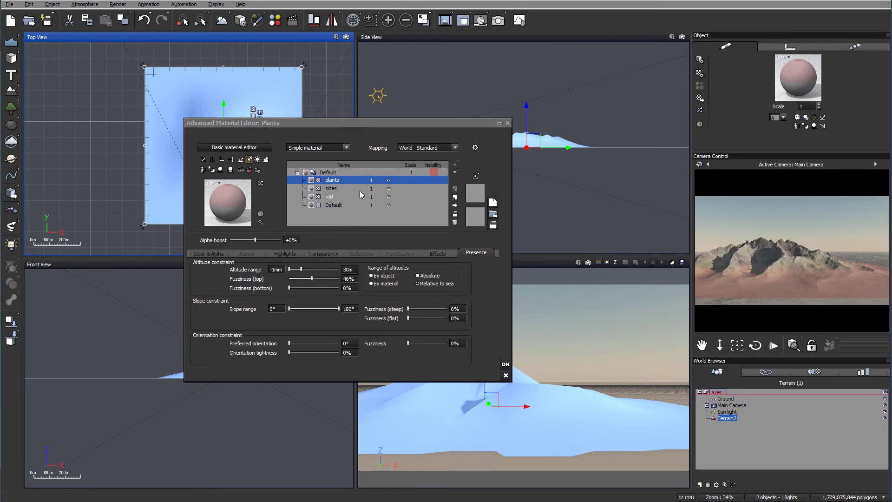
# - Clear the plants layer's highlight color and inspect the terrain in the camera preview
pyautogui.click(389, 181)
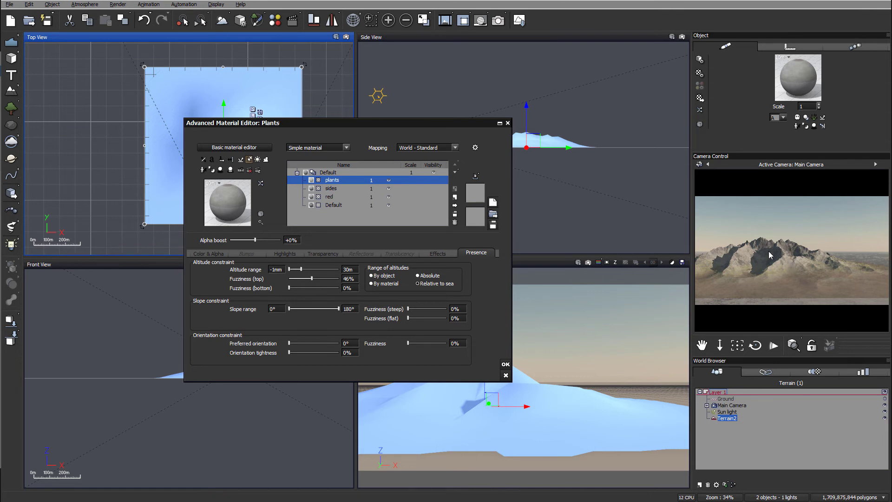
pyautogui.rightClick(752, 268)
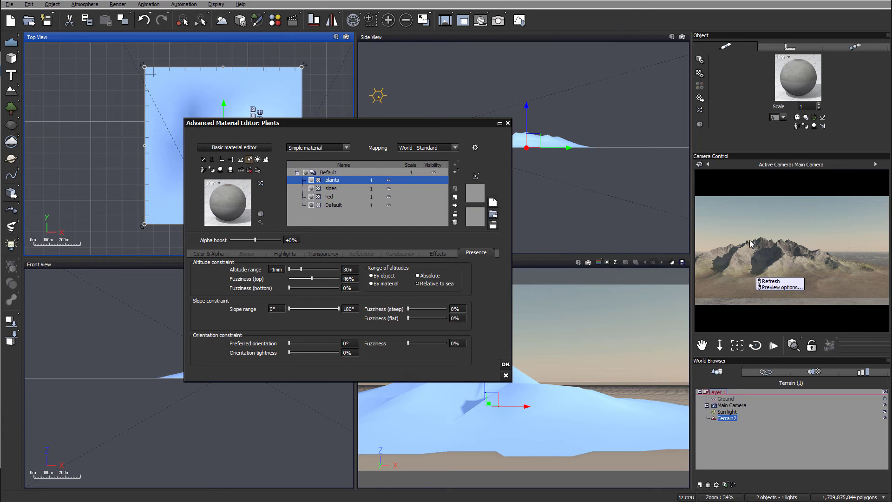
pyautogui.click(824, 247)
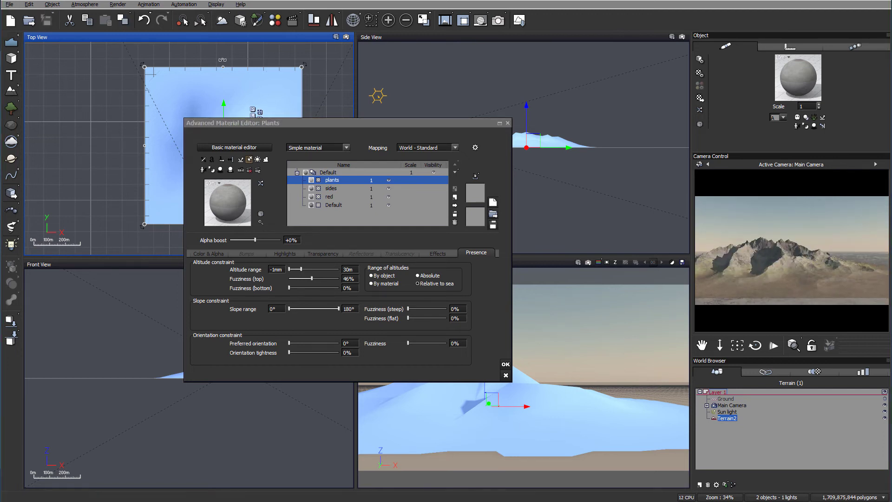
pyautogui.rightClick(786, 241)
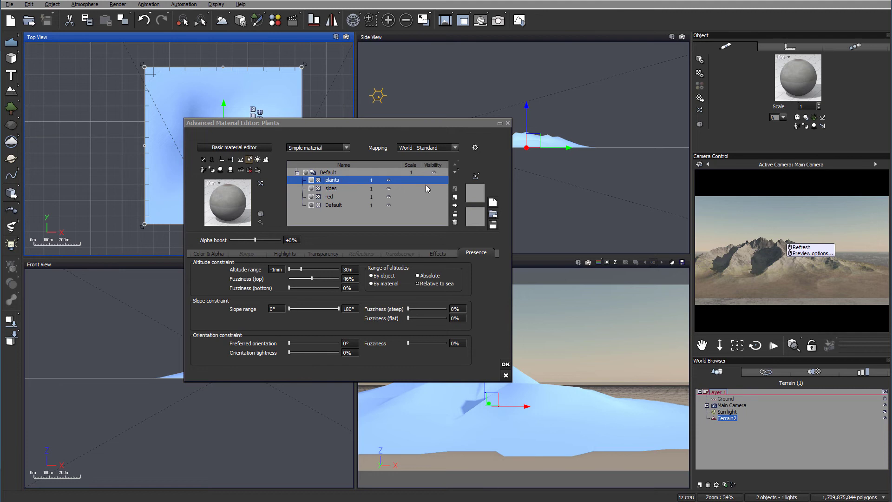
pyautogui.press('Escape')
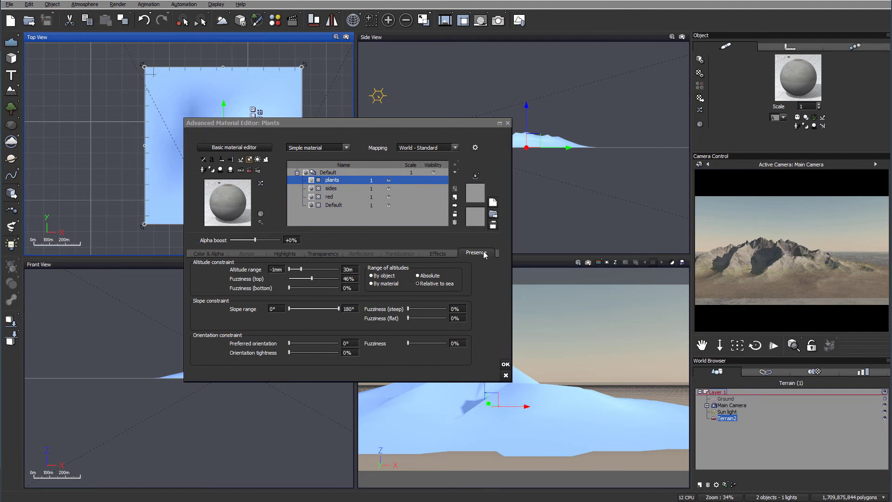
# - Add a new material layer above the plants layer and name it snow top
pyautogui.click(455, 200)
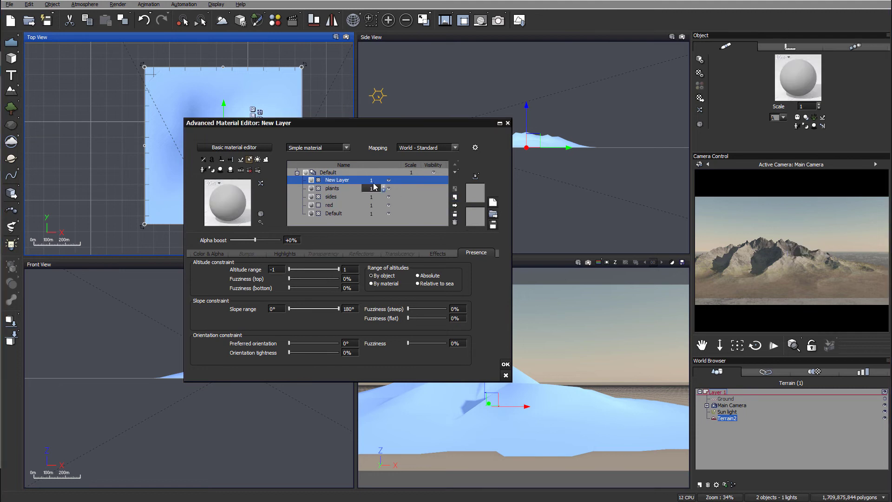
pyautogui.doubleClick(363, 181)
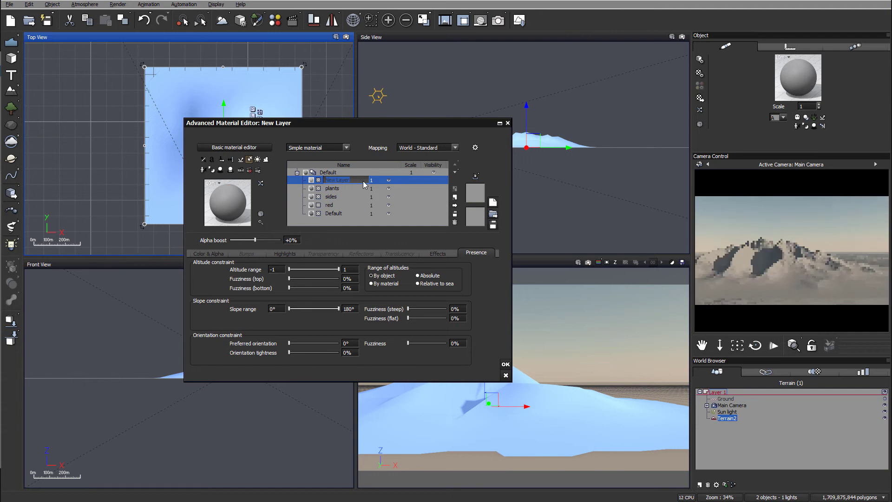
pyautogui.write('snow top')
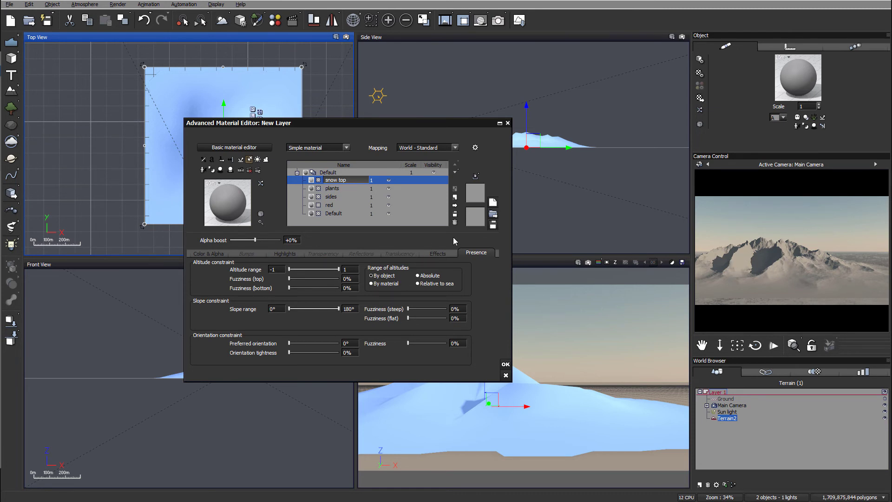
# - Set the snow top layer's coloring mode to Natural grain and make its first grain color a very pale blue
pyautogui.click(216, 253)
pyautogui.click(252, 275)
pyautogui.click(243, 297)
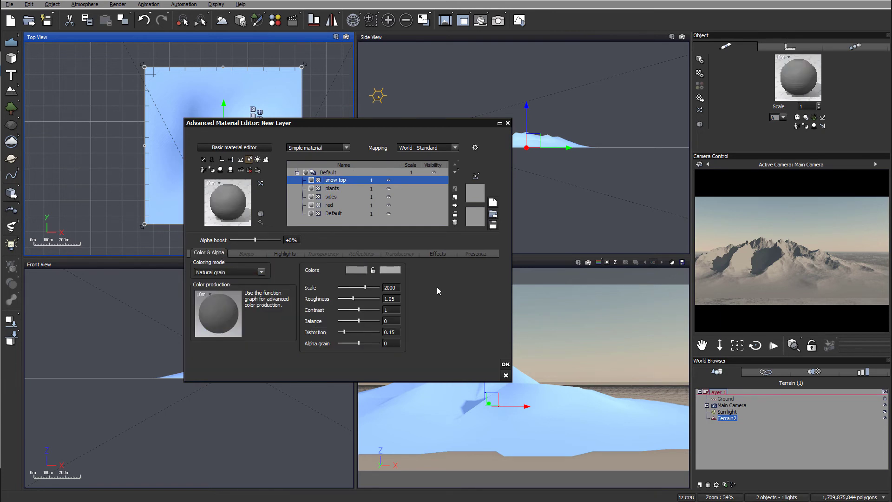
pyautogui.click(360, 270)
pyautogui.click(357, 250)
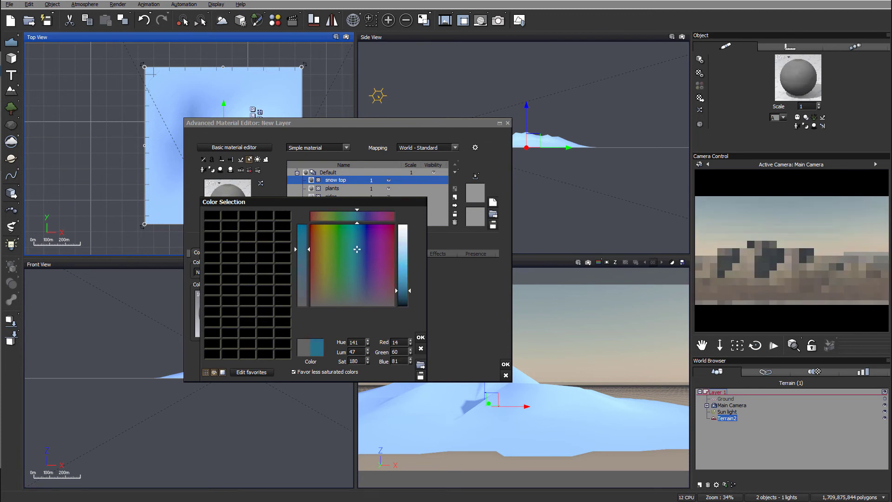
pyautogui.click(405, 238)
pyautogui.moveTo(405, 240); pyautogui.dragTo(404, 236)
pyautogui.click(420, 339)
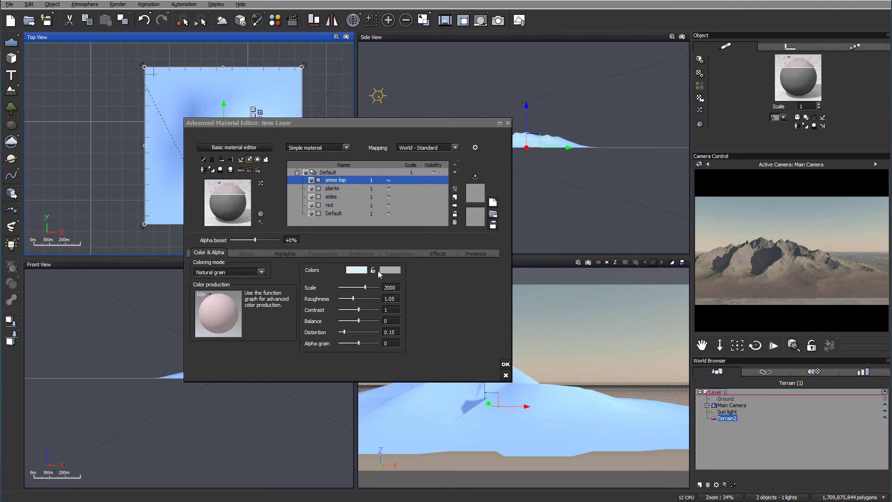
# - Set the snow top layer's second grain color to icy pale blue (213, 245, 253)
pyautogui.click(387, 270)
pyautogui.moveTo(387, 261); pyautogui.dragTo(381, 231)
pyautogui.moveTo(429, 267); pyautogui.dragTo(428, 231)
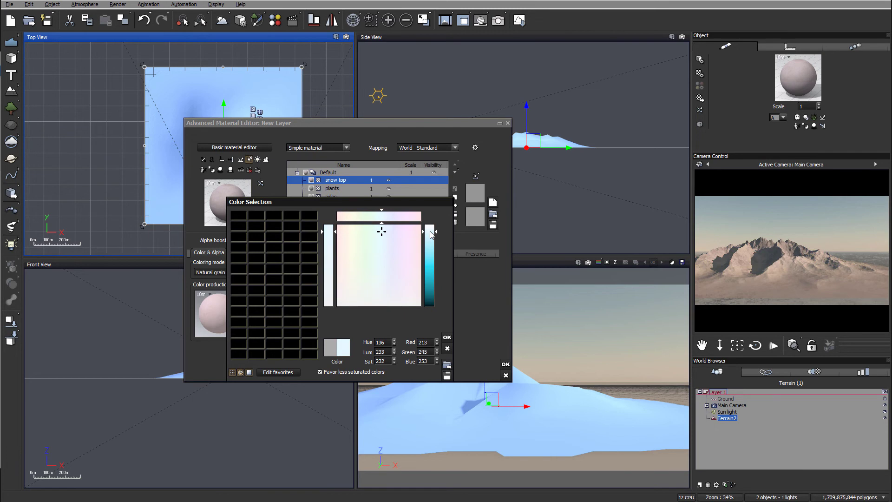
pyautogui.click(447, 338)
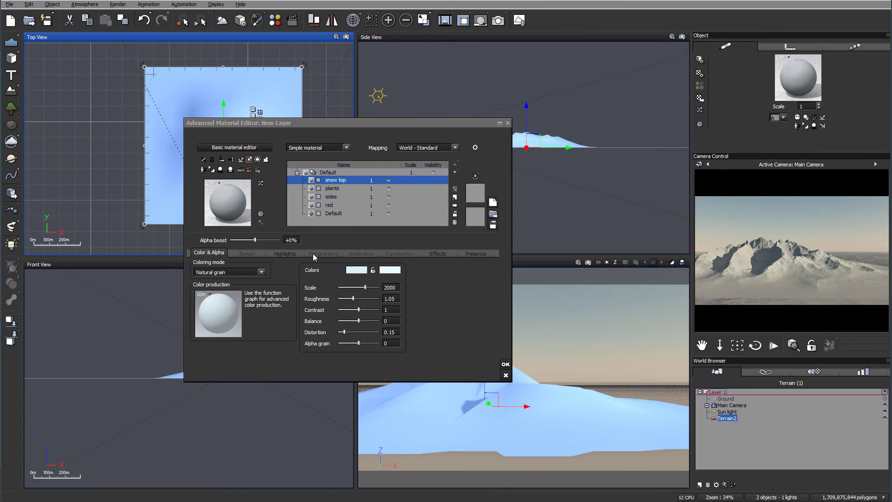
# - Set the snow top layer's highlight global intensity to 70% and its highlight global size to 63%
pyautogui.click(284, 253)
pyautogui.moveTo(222, 319); pyautogui.dragTo(240, 296)
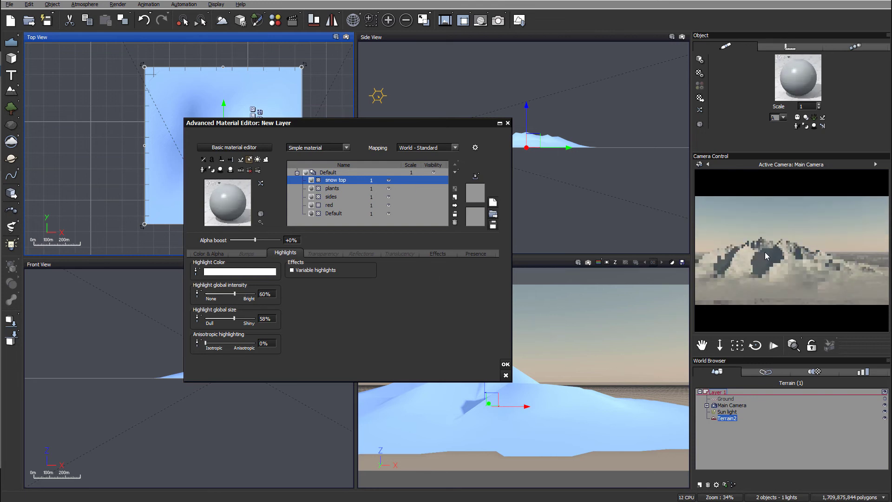
pyautogui.moveTo(235, 293); pyautogui.dragTo(240, 294)
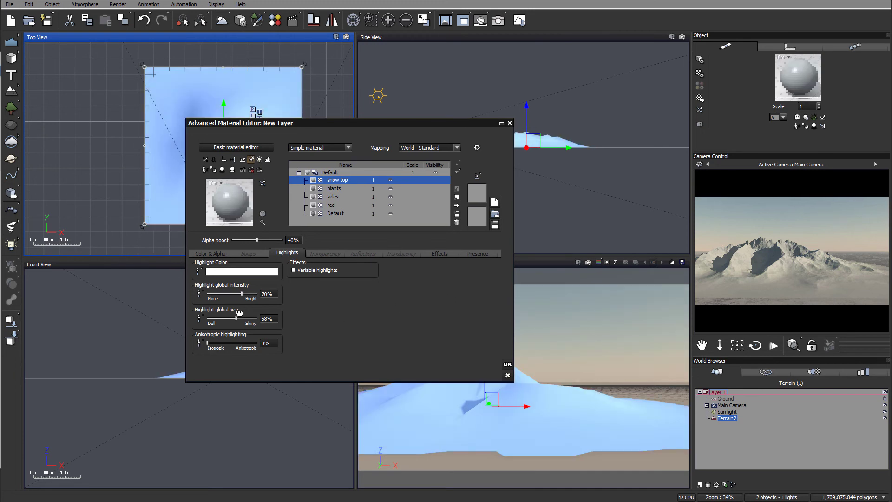
pyautogui.moveTo(236, 319); pyautogui.dragTo(239, 319)
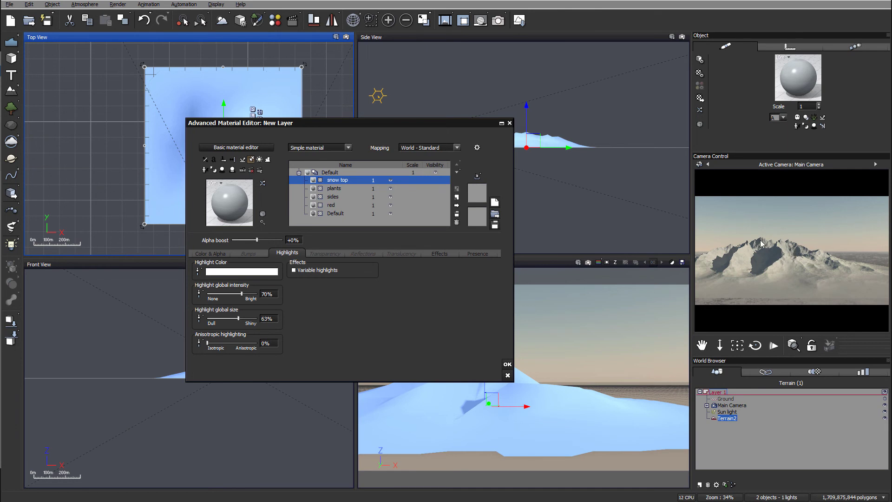
# - Change the snow top layer's first grain color to pure white (255, 255, 255)
pyautogui.click(216, 253)
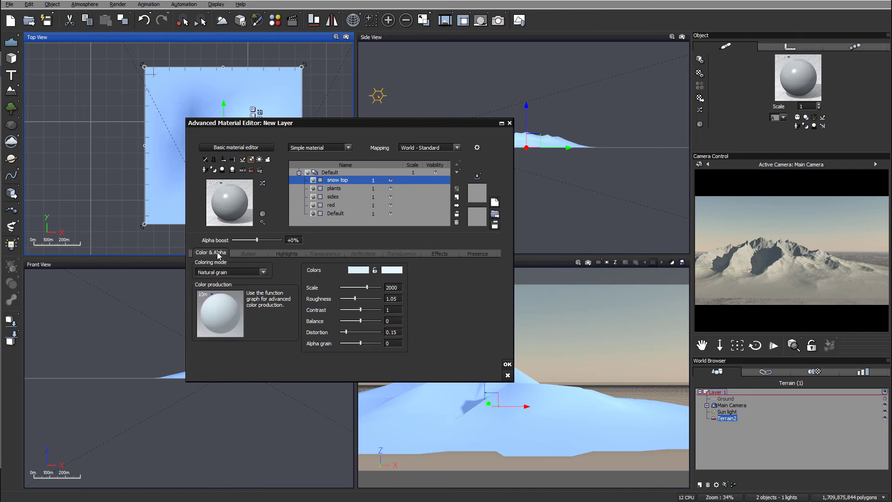
pyautogui.click(356, 271)
pyautogui.moveTo(396, 248); pyautogui.dragTo(396, 226)
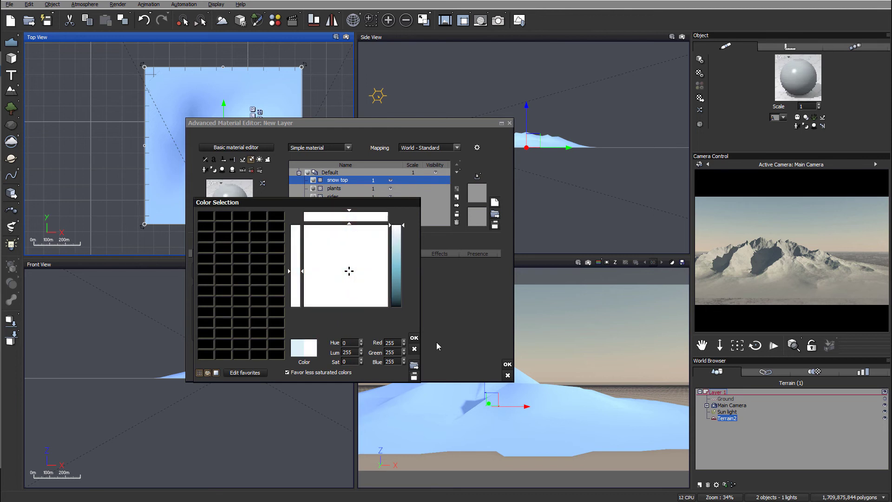
pyautogui.click(414, 339)
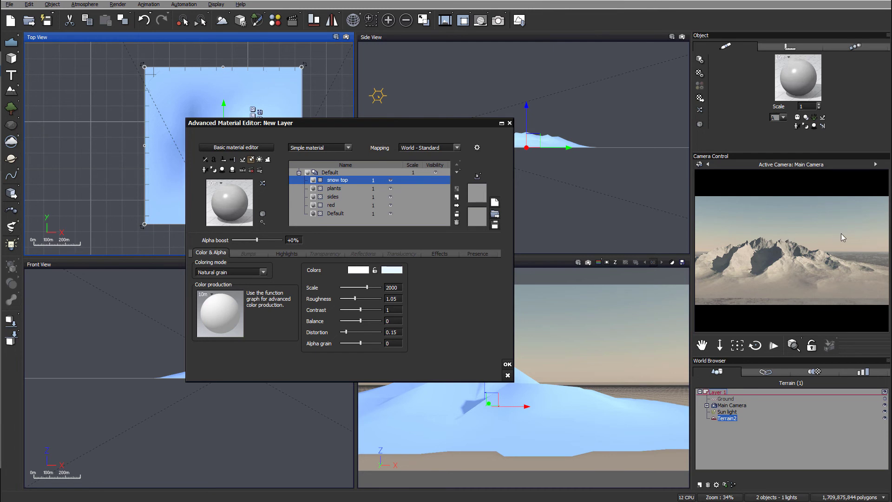
# - Assign the rough, streaked rock-like function from the Bumps collection to the snow top layer's bump production and set its depth to 0.1
pyautogui.click(240, 251)
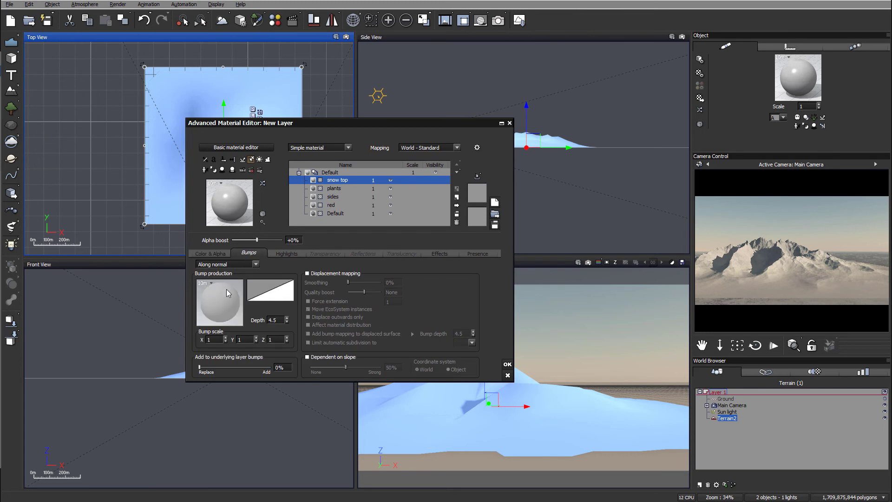
pyautogui.click(227, 290)
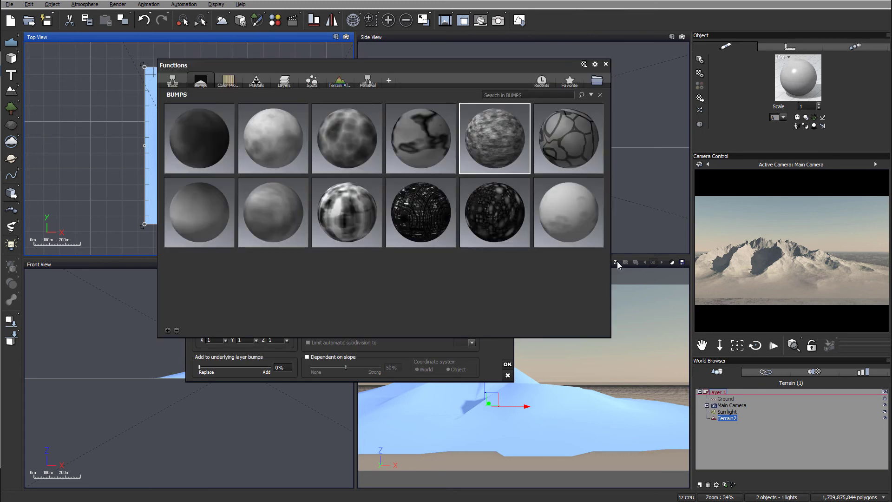
pyautogui.doubleClick(486, 129)
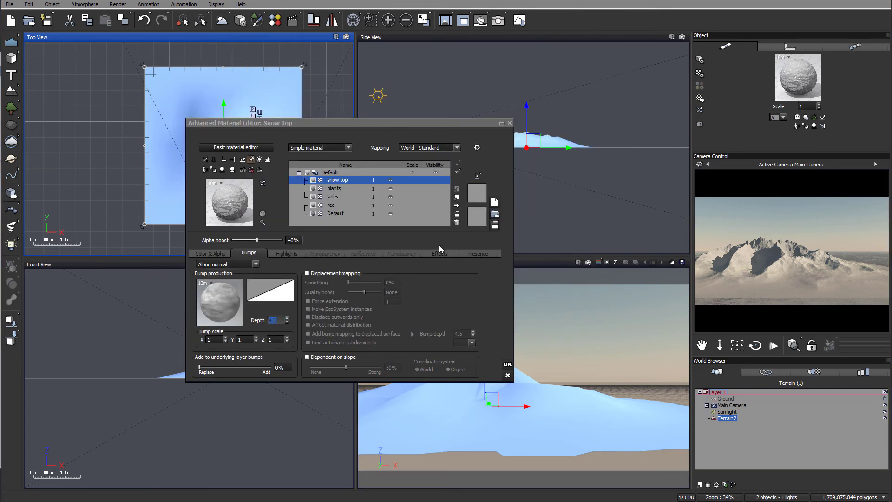
pyautogui.write('0.')
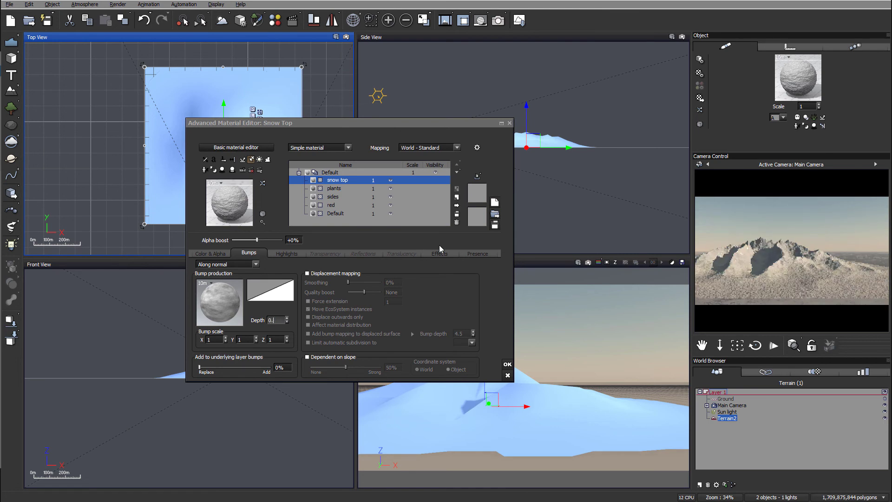
pyautogui.write('1')
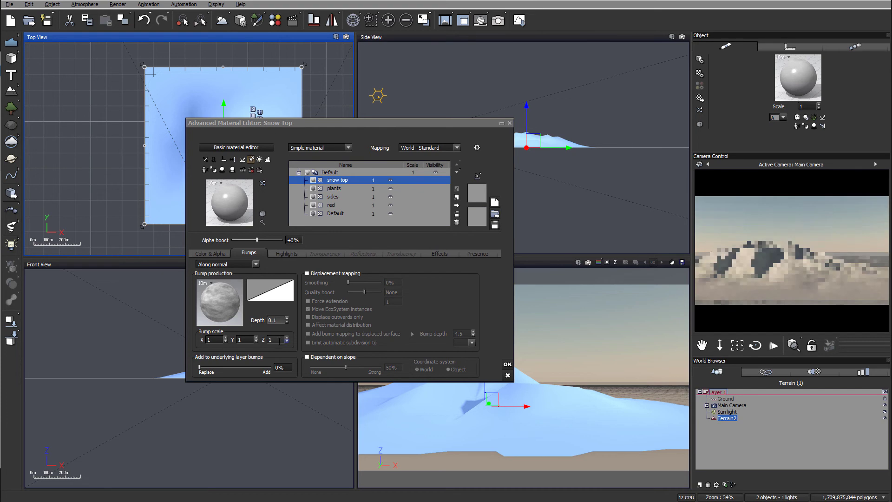
# - Set the snow top layer's bump scale to 0.1 on X, Y and Z and its addition to underlying layer bumps to 100%
pyautogui.press('Tab')
pyautogui.write('0.1')
pyautogui.press('Tab')
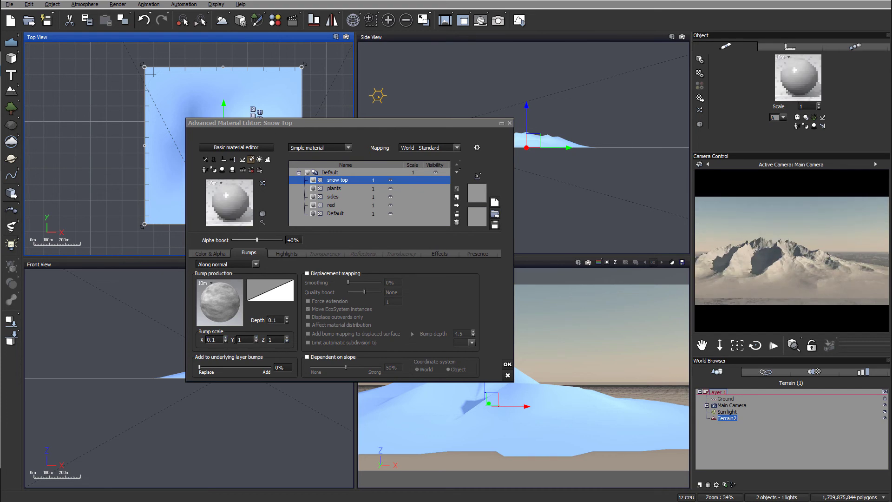
pyautogui.write('0.1')
pyautogui.press('Tab')
pyautogui.write('0.1')
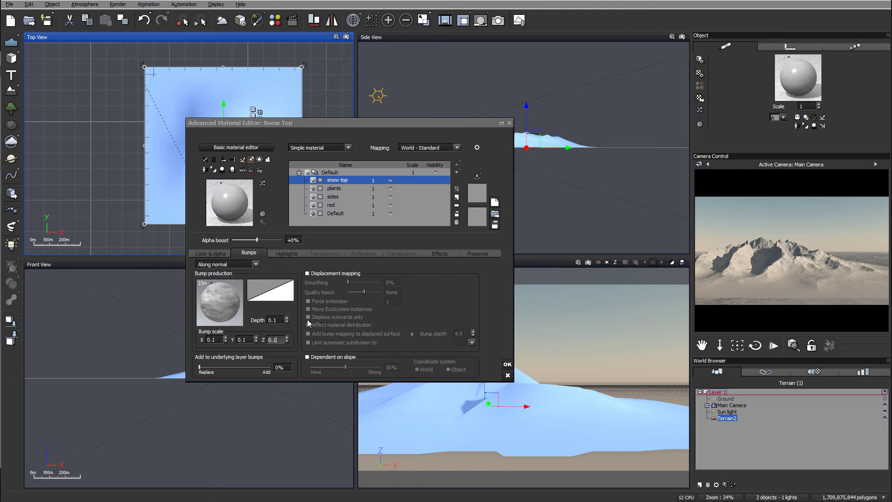
pyautogui.moveTo(210, 367); pyautogui.dragTo(272, 367)
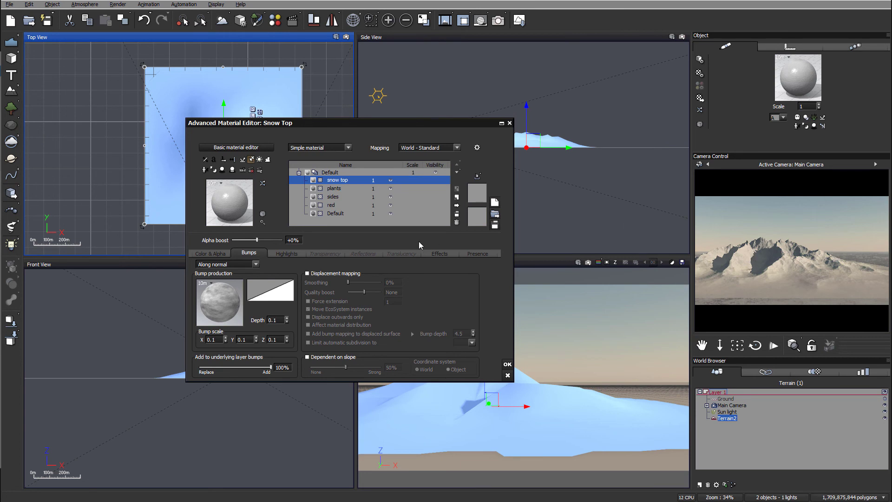
# - Highlight the snow top layer in the preview and make its altitude range relative to sea
pyautogui.click(478, 254)
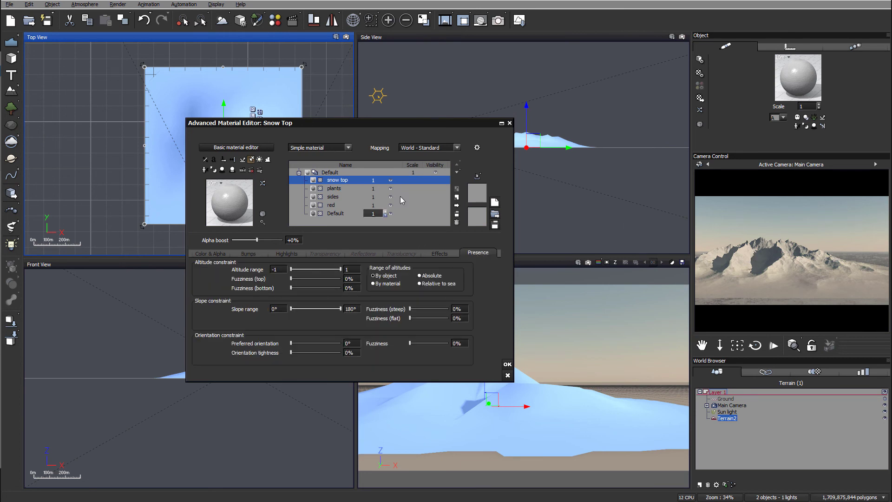
pyautogui.click(391, 180)
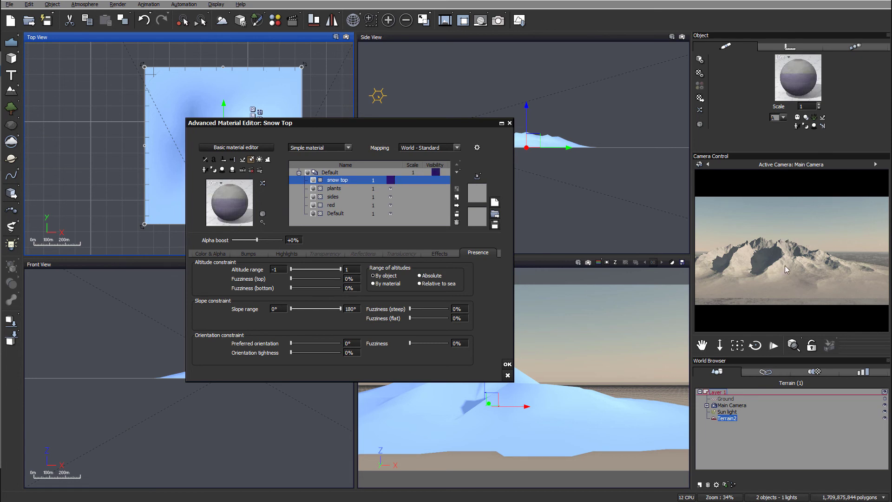
pyautogui.click(420, 276)
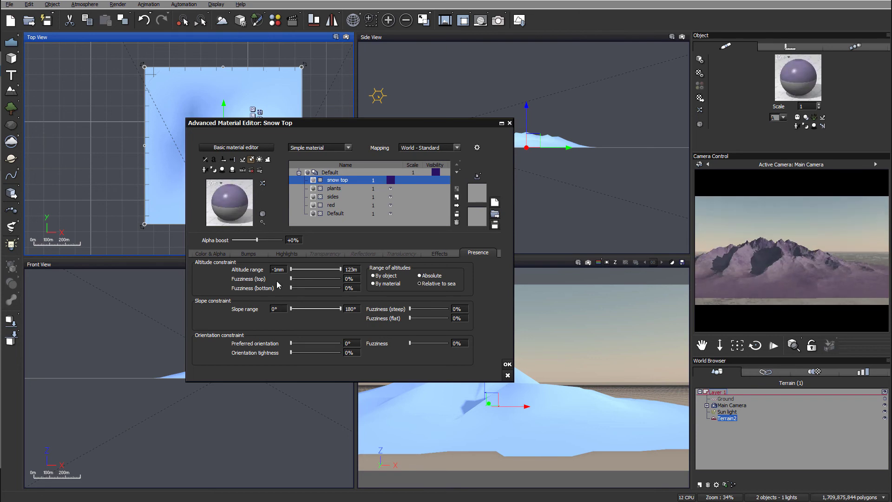
# - Set the snow top layer's minimum altitude to 62.2 m and its bottom fuzziness to 51%
pyautogui.moveTo(292, 270); pyautogui.dragTo(329, 269)
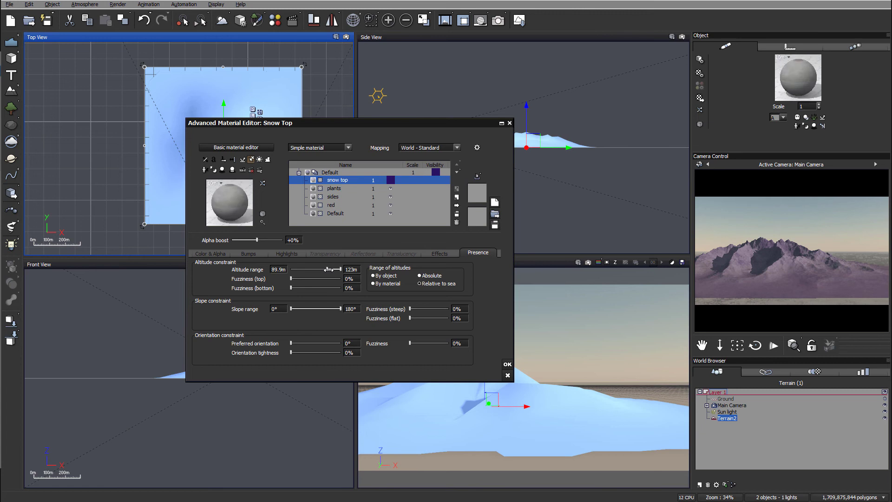
pyautogui.moveTo(328, 270); pyautogui.dragTo(323, 270)
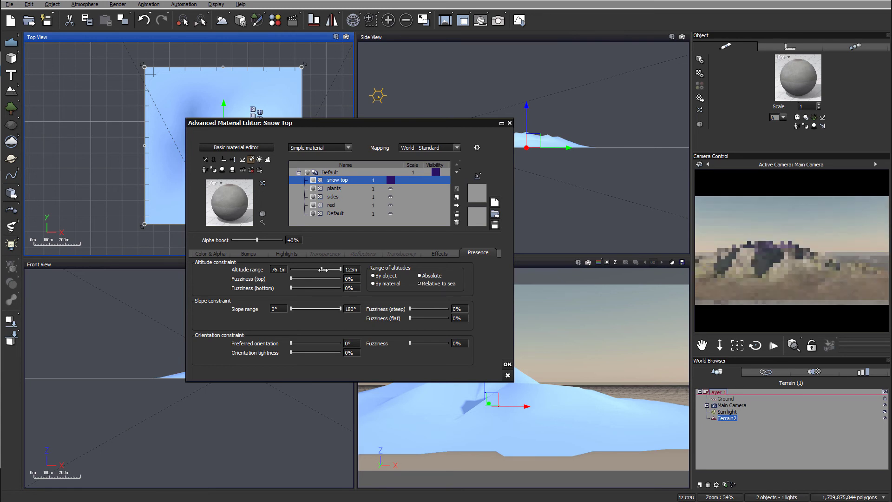
pyautogui.moveTo(322, 269); pyautogui.dragTo(309, 288)
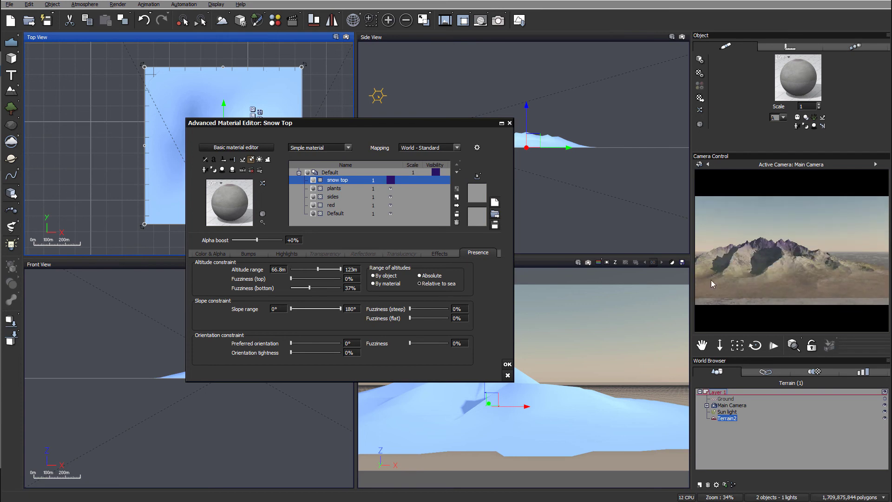
pyautogui.moveTo(309, 288); pyautogui.dragTo(316, 269)
pyautogui.moveTo(820, 249)
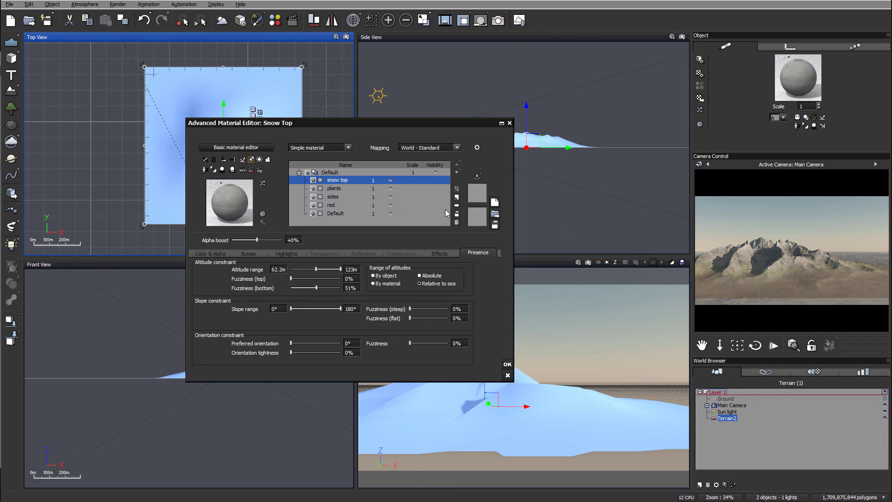
# - Add a layer named Side snow above the snow top layer and set its coloring mode to Natural grain
pyautogui.click(359, 170)
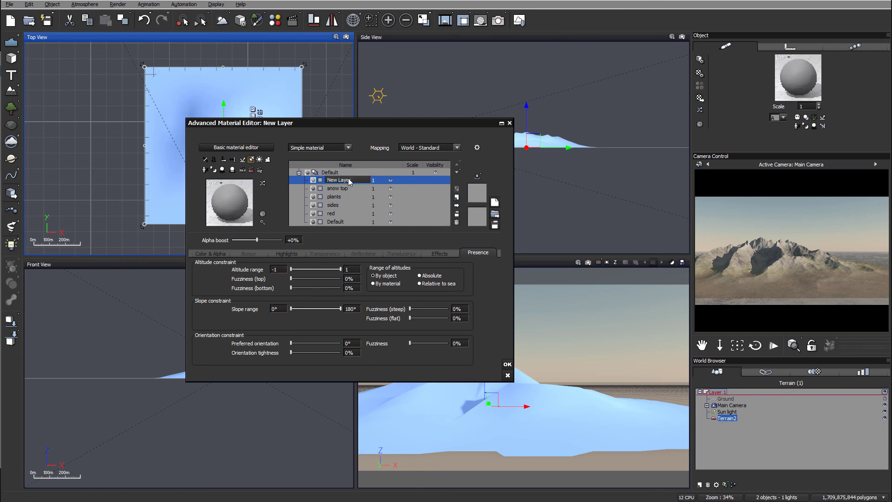
pyautogui.write('Side snow')
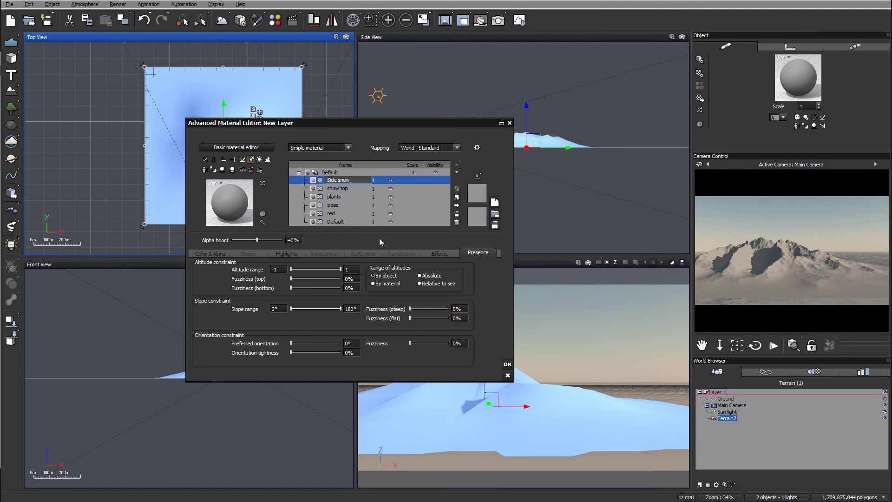
pyautogui.click(212, 253)
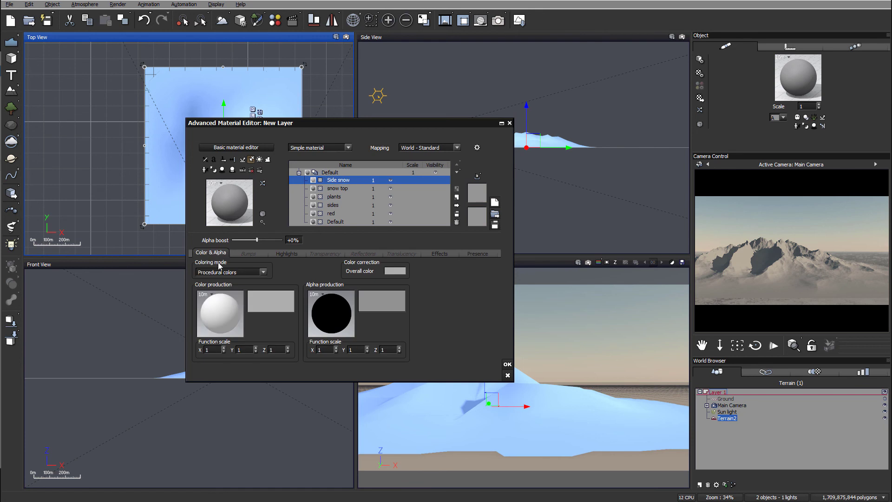
pyautogui.click(269, 272)
pyautogui.click(228, 294)
# - Set the Side snow layer's two grain colors to pure white and a pale blue of about RGB 177, 237, 253
pyautogui.click(357, 271)
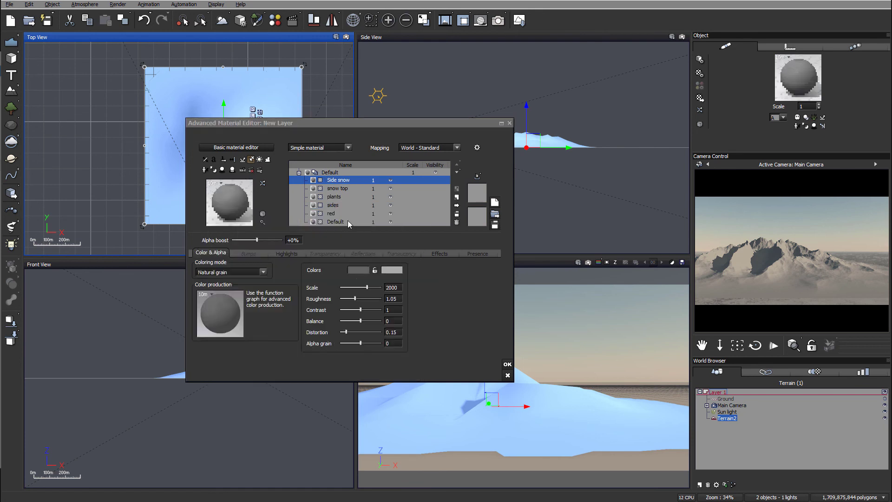
pyautogui.moveTo(404, 246); pyautogui.dragTo(401, 227)
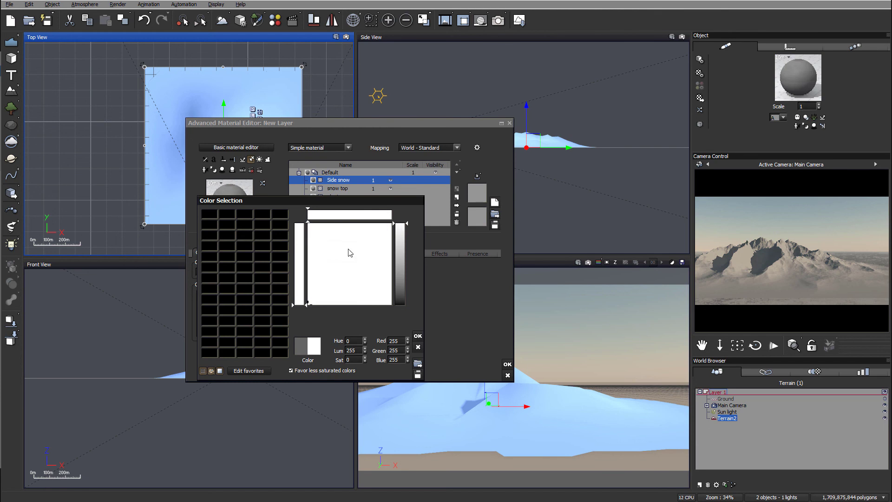
pyautogui.click(418, 335)
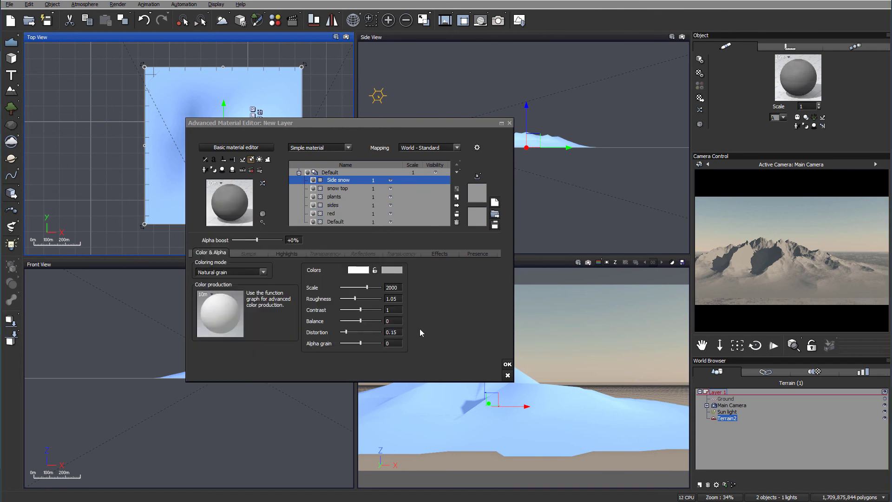
pyautogui.click(396, 266)
pyautogui.moveTo(398, 242); pyautogui.dragTo(393, 226)
pyautogui.click(450, 235)
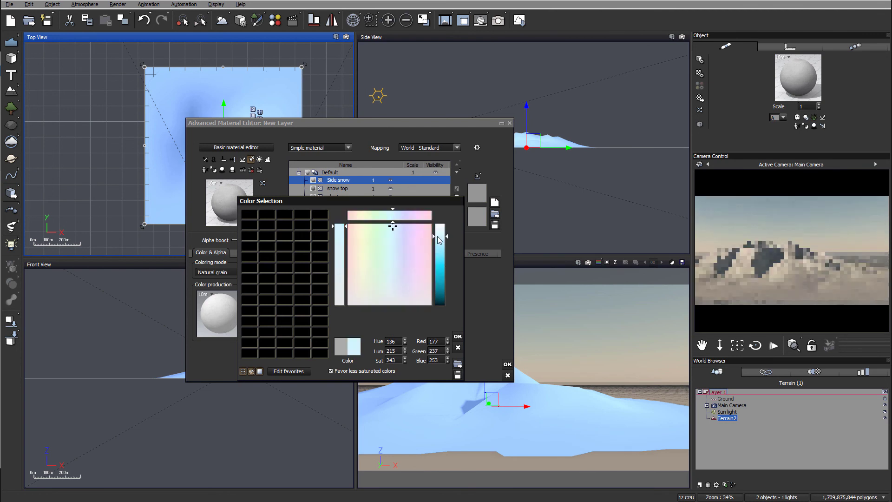
pyautogui.click(459, 336)
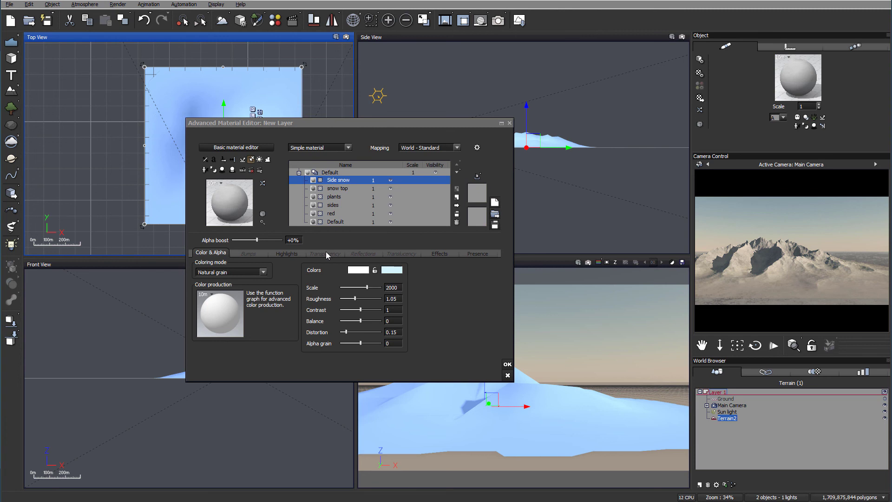
# - Set the Side snow layer's highlight intensity to 80% and size to 58%, and its addition to underlying layer bumps to 100%
pyautogui.click(287, 254)
pyautogui.moveTo(222, 291); pyautogui.dragTo(252, 291)
pyautogui.moveTo(224, 318); pyautogui.dragTo(242, 296)
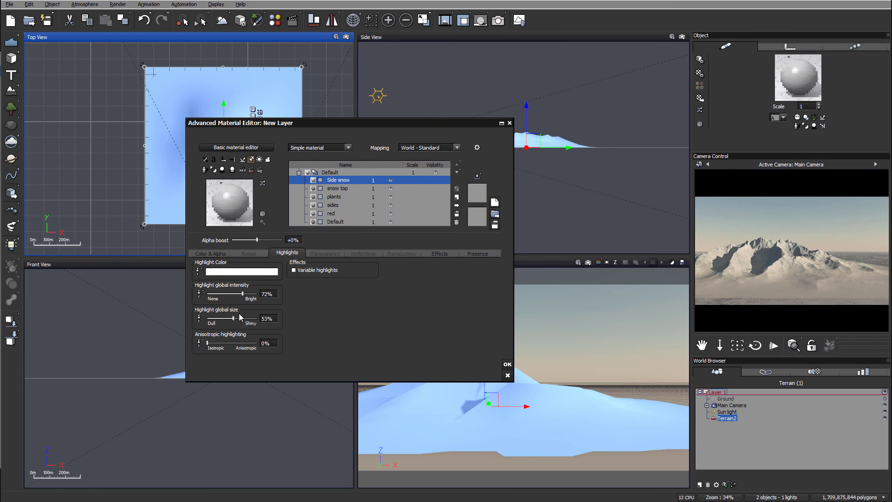
pyautogui.moveTo(252, 294); pyautogui.dragTo(256, 294)
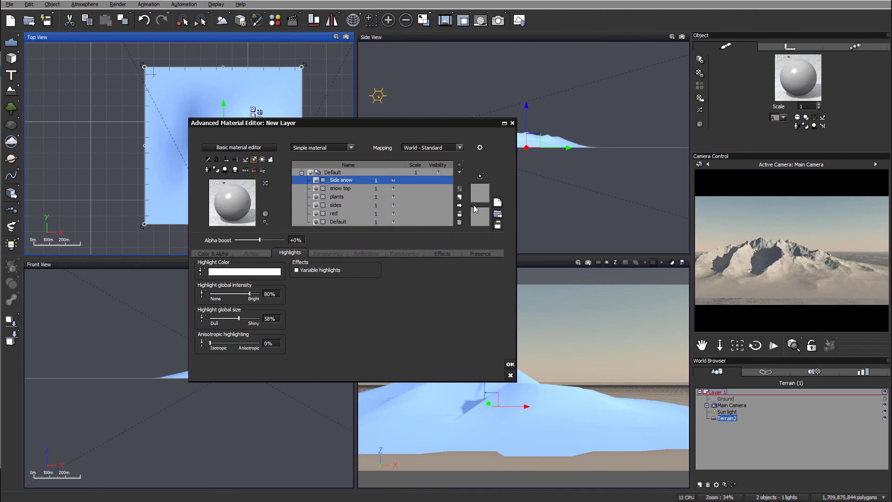
pyautogui.click(250, 254)
pyautogui.moveTo(203, 368); pyautogui.dragTo(270, 368)
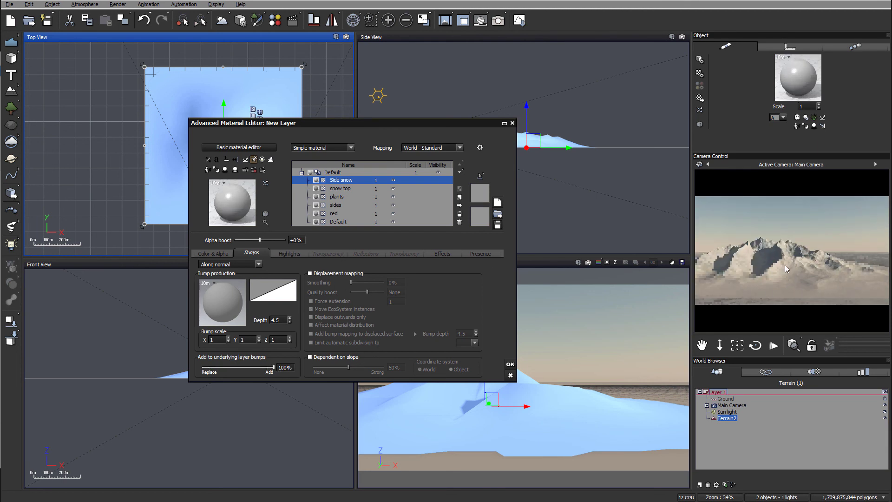
# - Highlight the Side snow layer in the preview and make its altitude range relative to sea
pyautogui.click(479, 254)
pyautogui.click(391, 180)
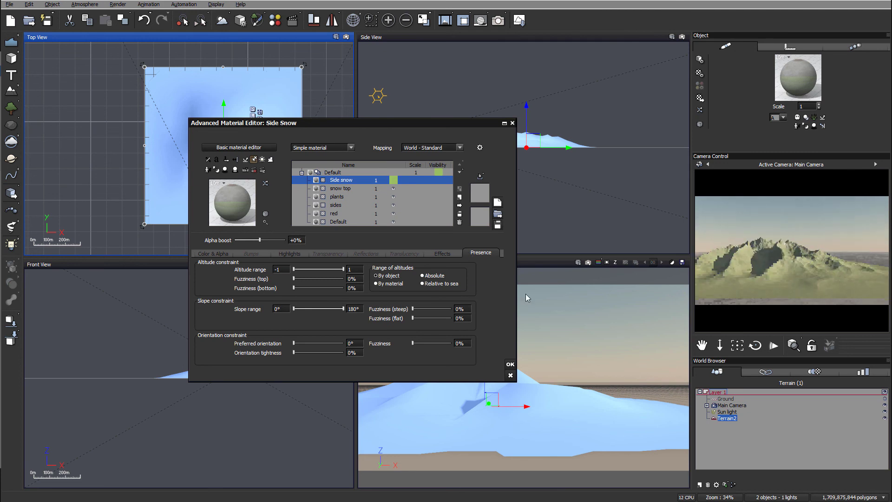
pyautogui.click(431, 283)
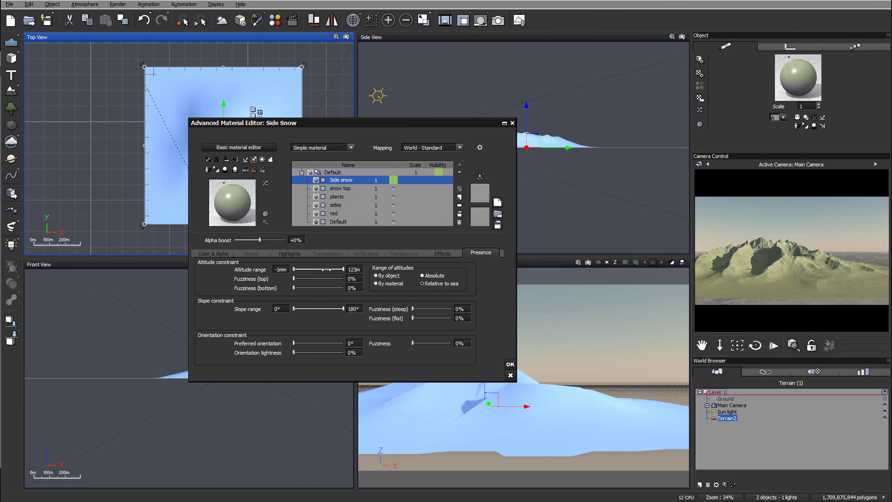
# - Limit the Side snow layer to altitudes from 33.4 m to 85.3 m, with 18% top and 21% bottom fuzziness, and refresh the preview
pyautogui.moveTo(294, 270); pyautogui.dragTo(316, 270)
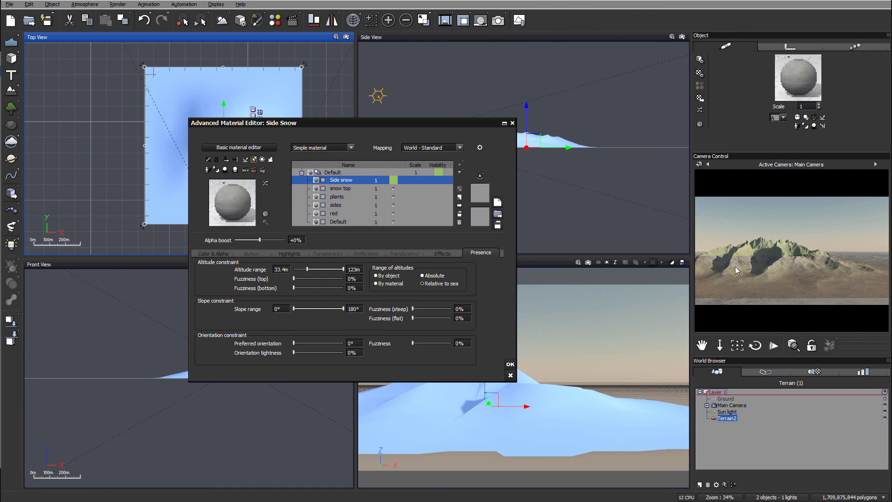
pyautogui.rightClick(807, 264)
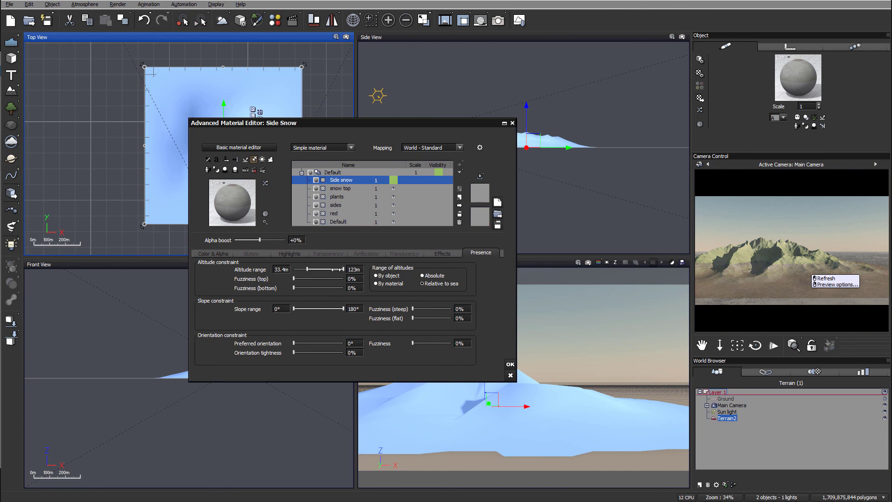
pyautogui.moveTo(343, 269); pyautogui.dragTo(337, 270)
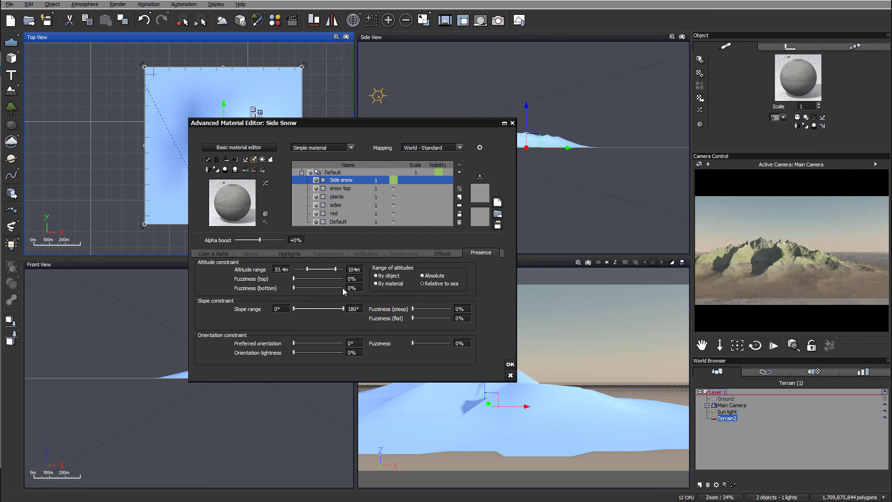
pyautogui.moveTo(334, 270); pyautogui.dragTo(307, 288)
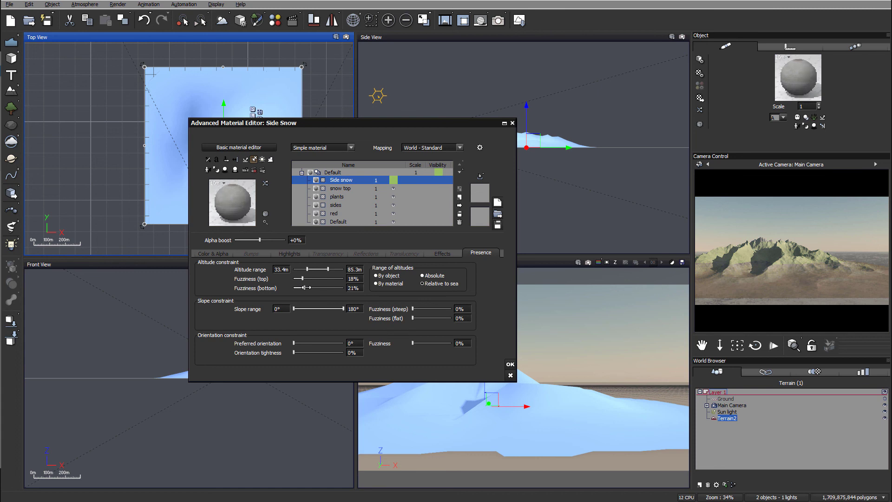
pyautogui.rightClick(795, 267)
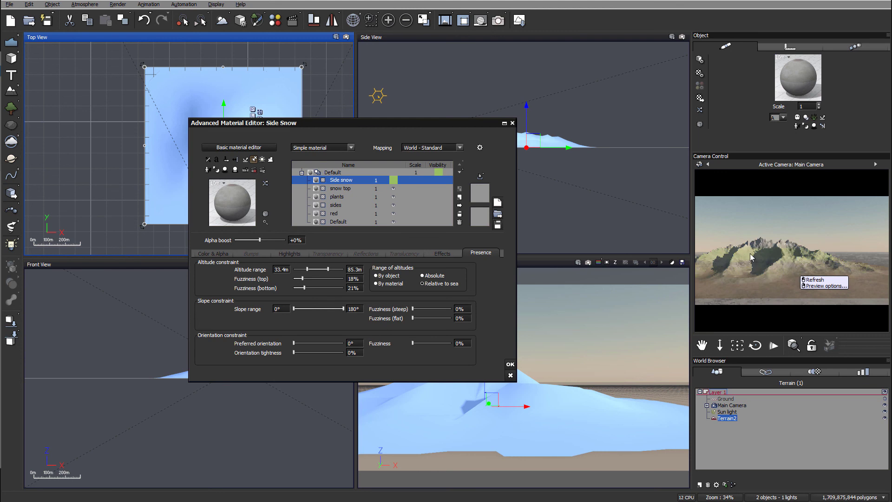
# - Limit the Side snow layer to slopes from 22° to 76°, with 4% steep and 2% flat fuzziness
pyautogui.click(286, 342)
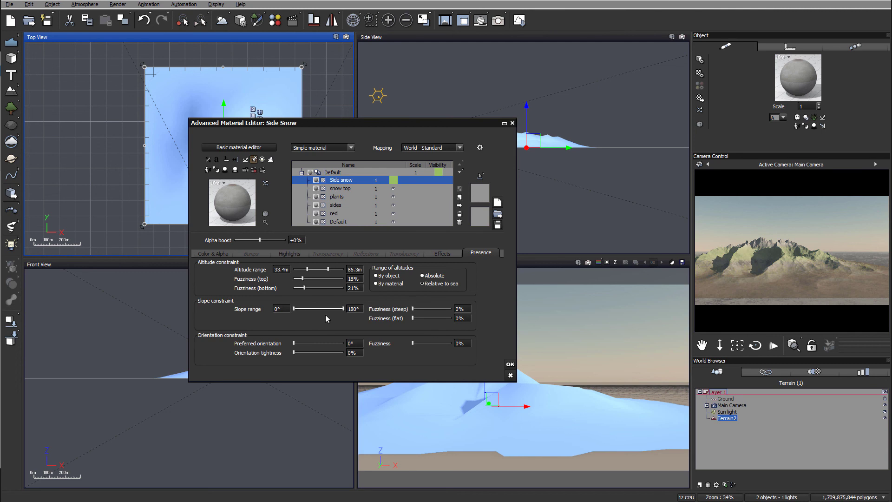
pyautogui.moveTo(297, 309); pyautogui.dragTo(317, 309)
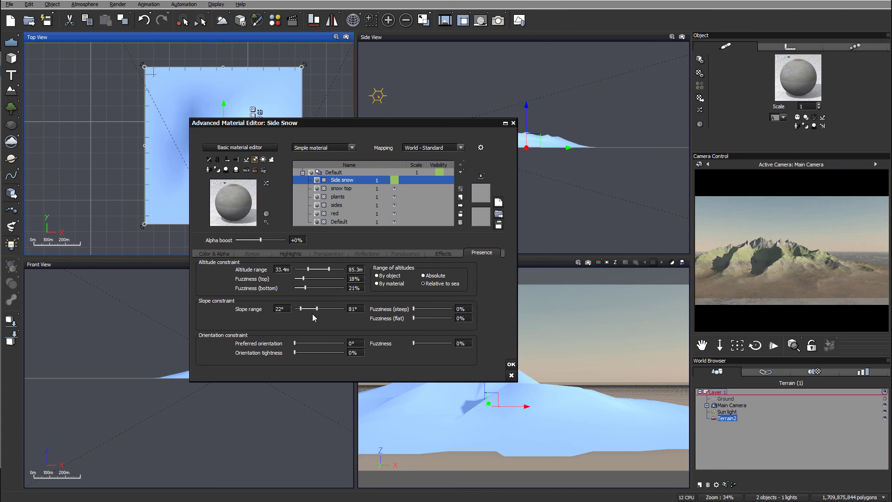
pyautogui.moveTo(321, 307); pyautogui.dragTo(316, 307)
pyautogui.moveTo(413, 308); pyautogui.dragTo(422, 317)
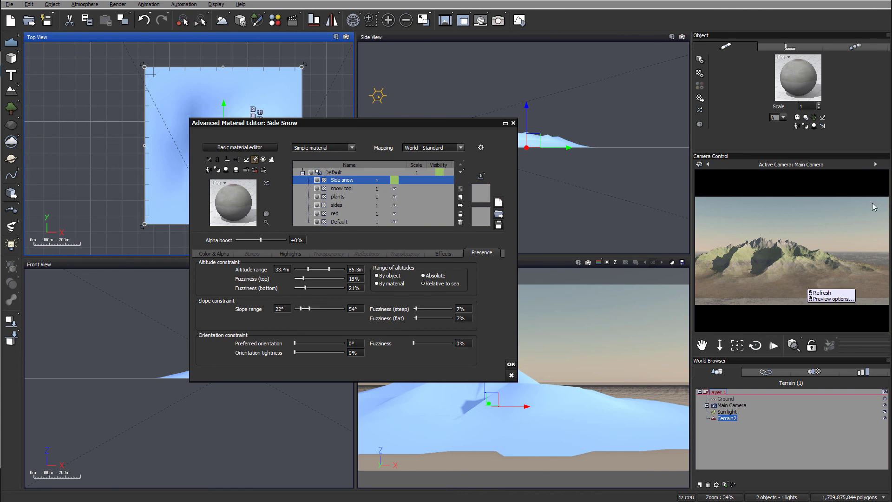
pyautogui.click(776, 244)
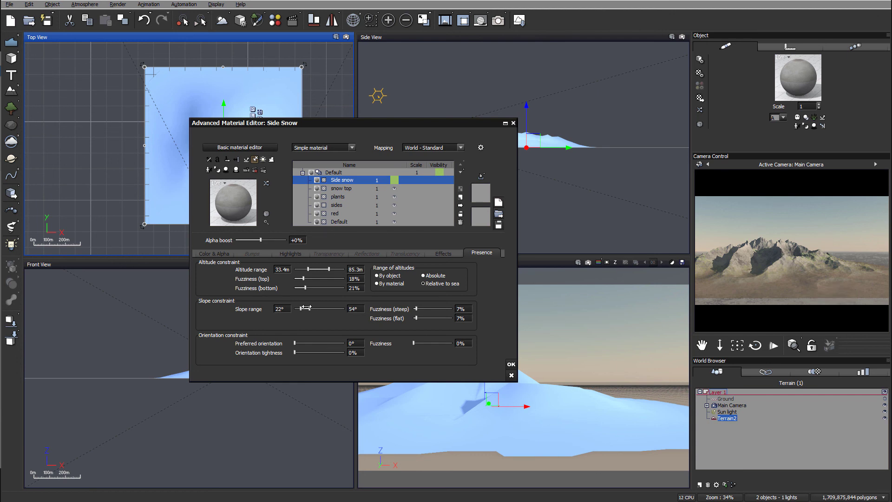
pyautogui.moveTo(416, 308); pyautogui.dragTo(414, 308)
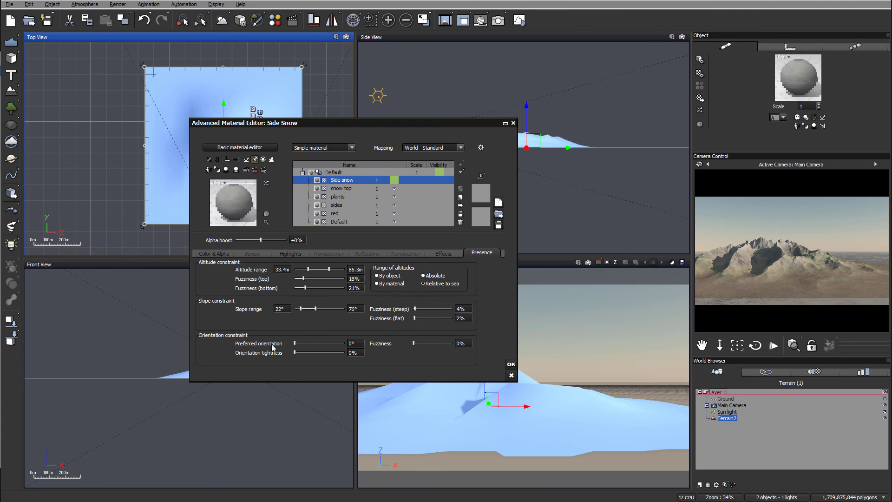
# - Set the Side snow layer's preferred orientation to 128° and its orientation tightness to 20%
pyautogui.moveTo(298, 344); pyautogui.dragTo(332, 342)
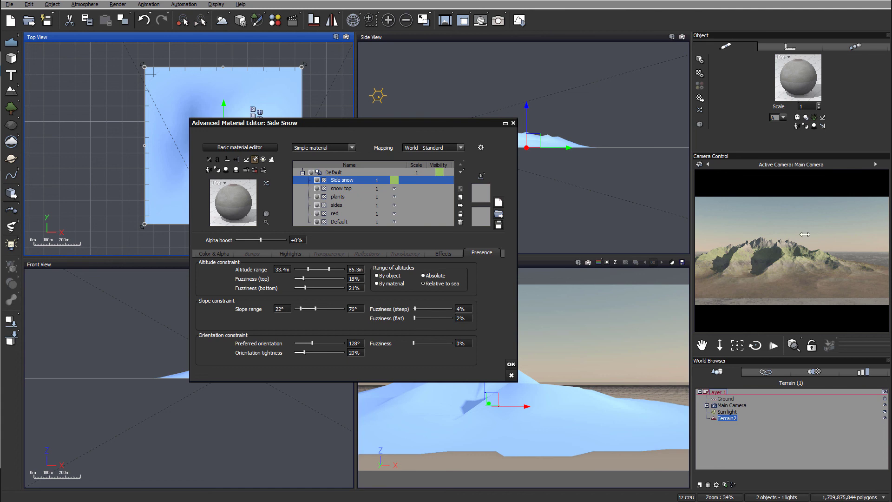